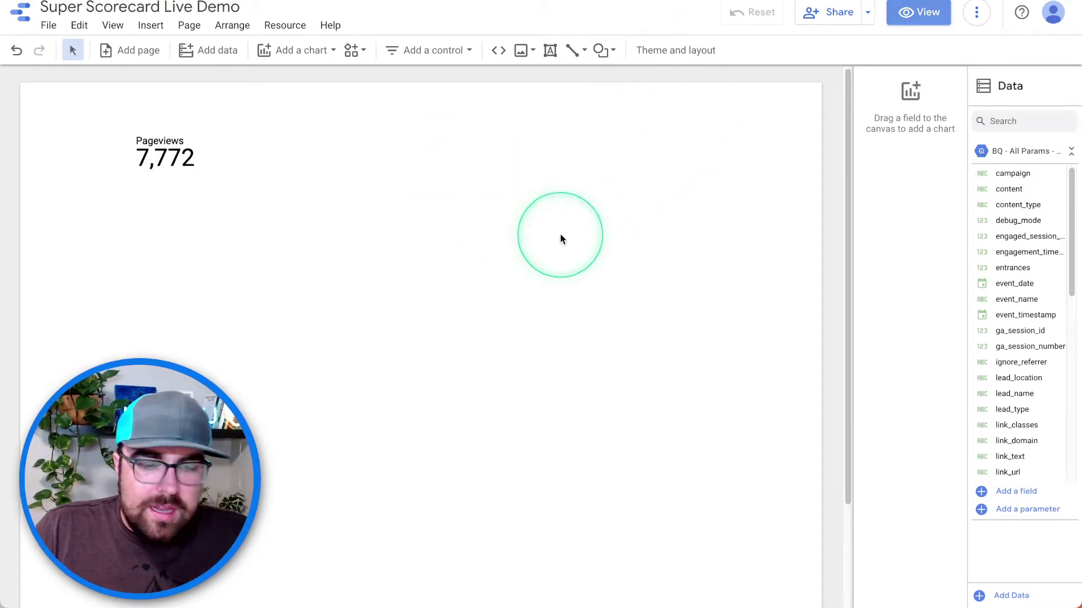
- Drag the Pageviews scorecard right and slightly up near the top of the page
click(197, 162)
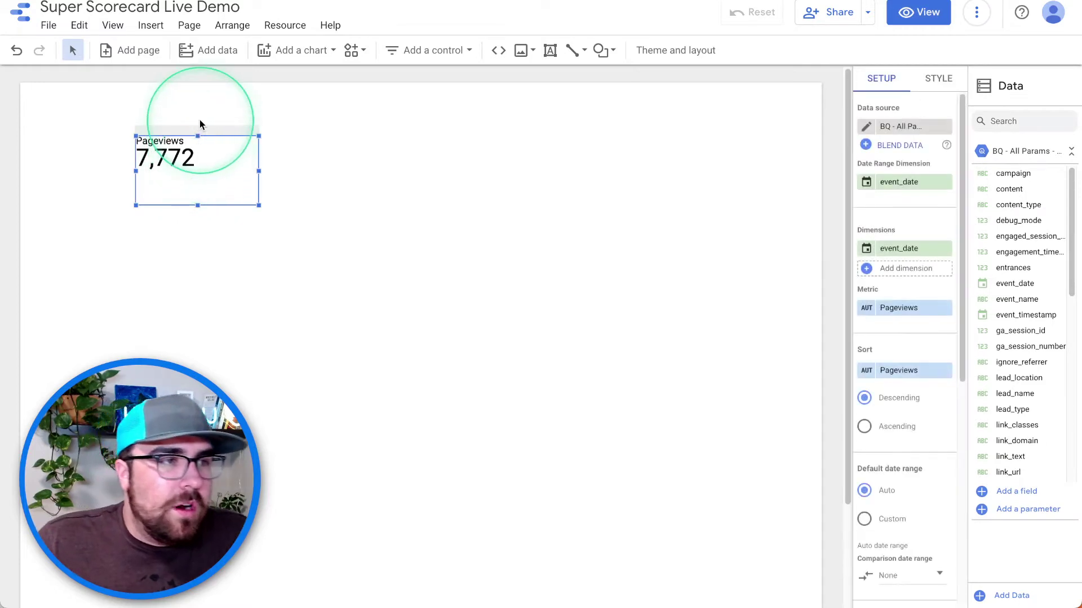
drag(208, 130, 311, 115)
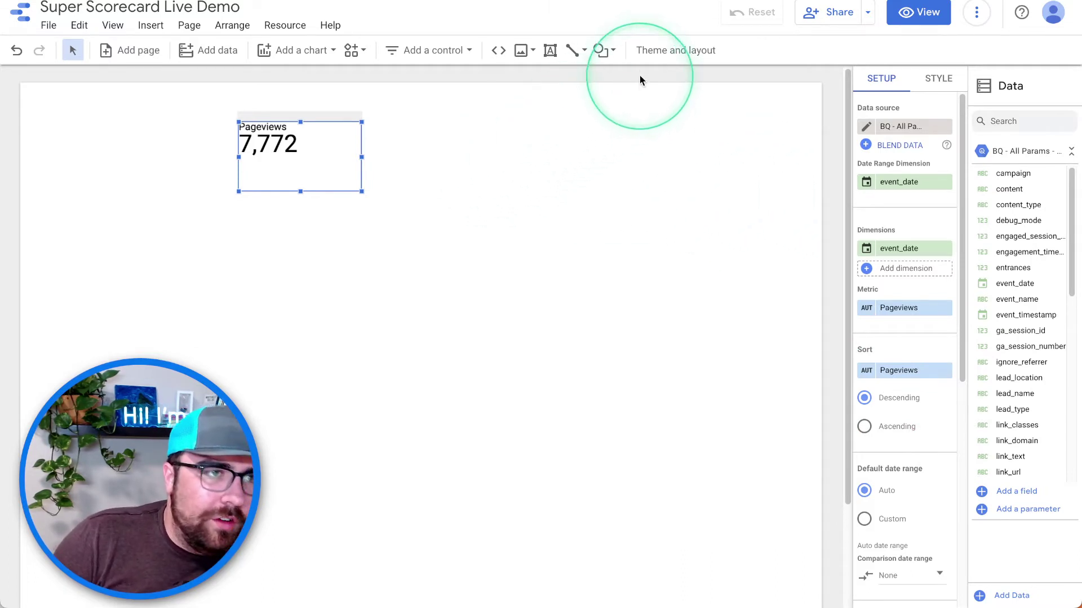
- Add a data control to the page, then delete it as unwanted
click(399, 50)
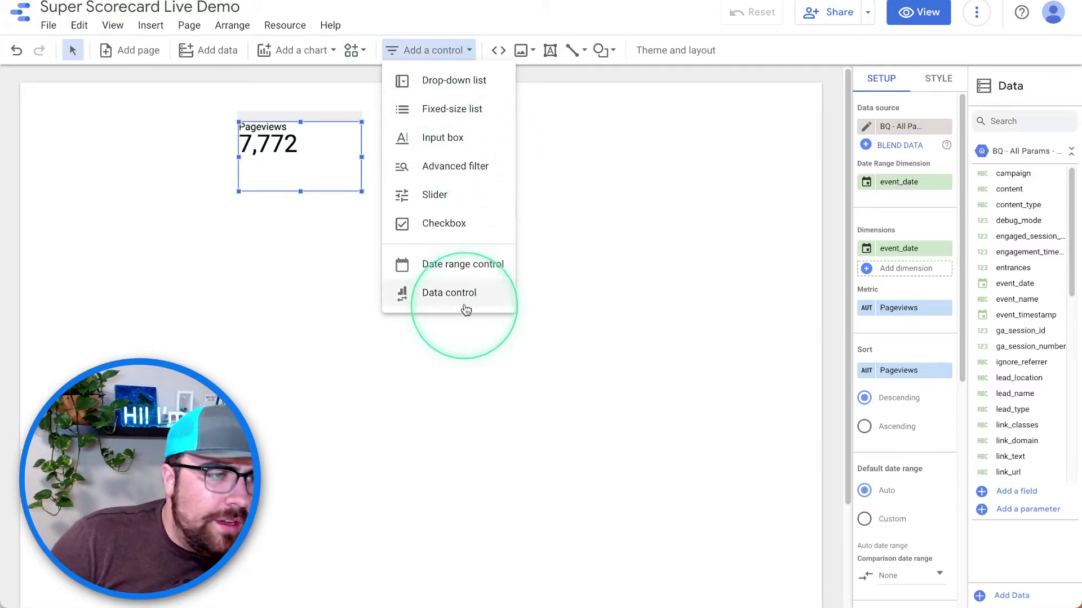
click(451, 293)
click(589, 125)
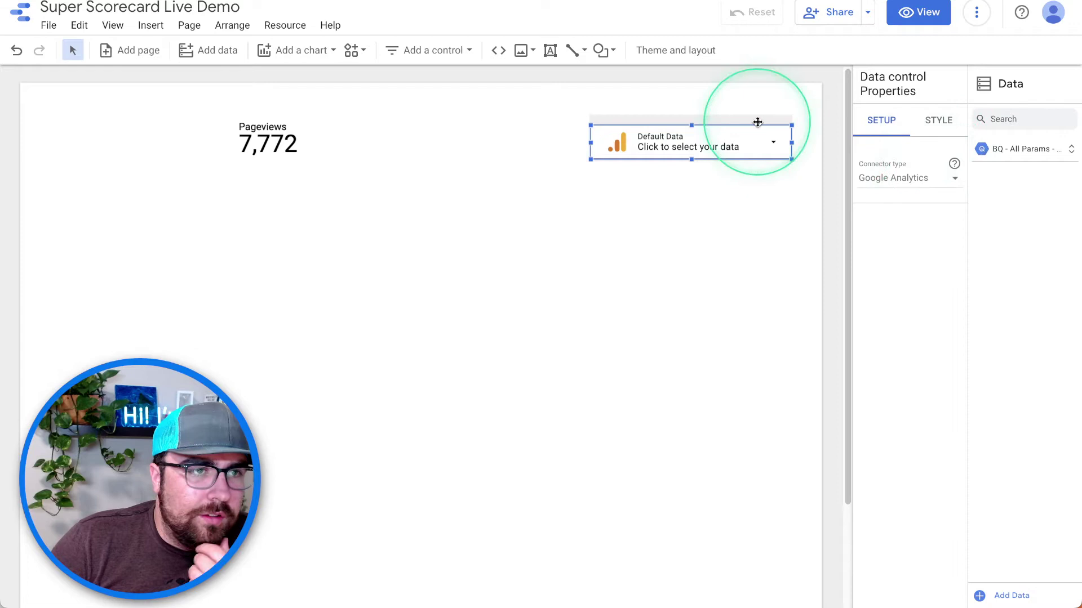
key(Delete)
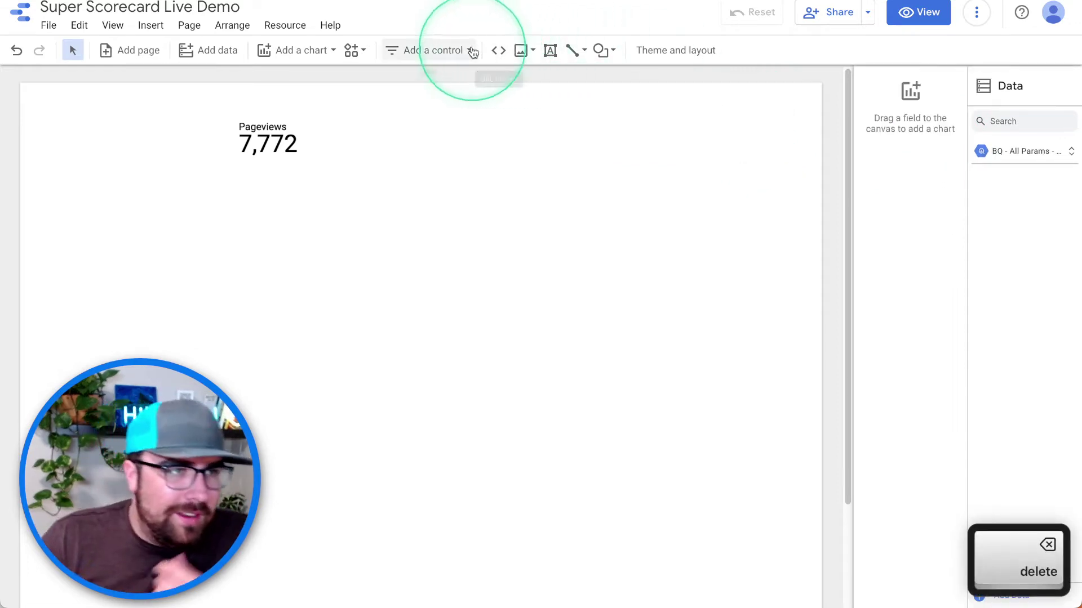
- Place a date range control at top right, defaulting to Last month (June 2022)
click(467, 50)
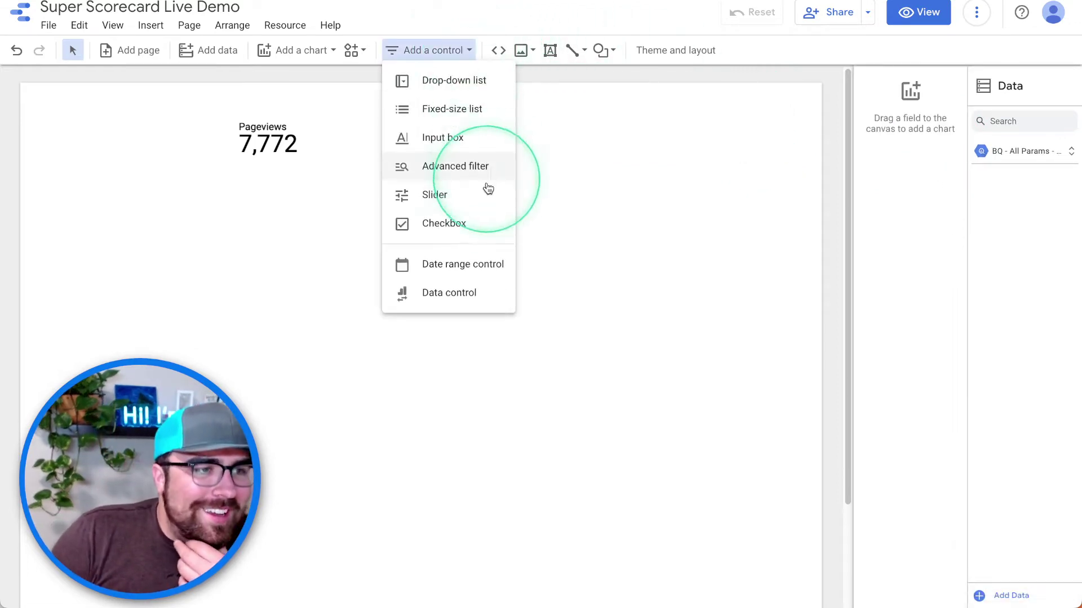
click(483, 268)
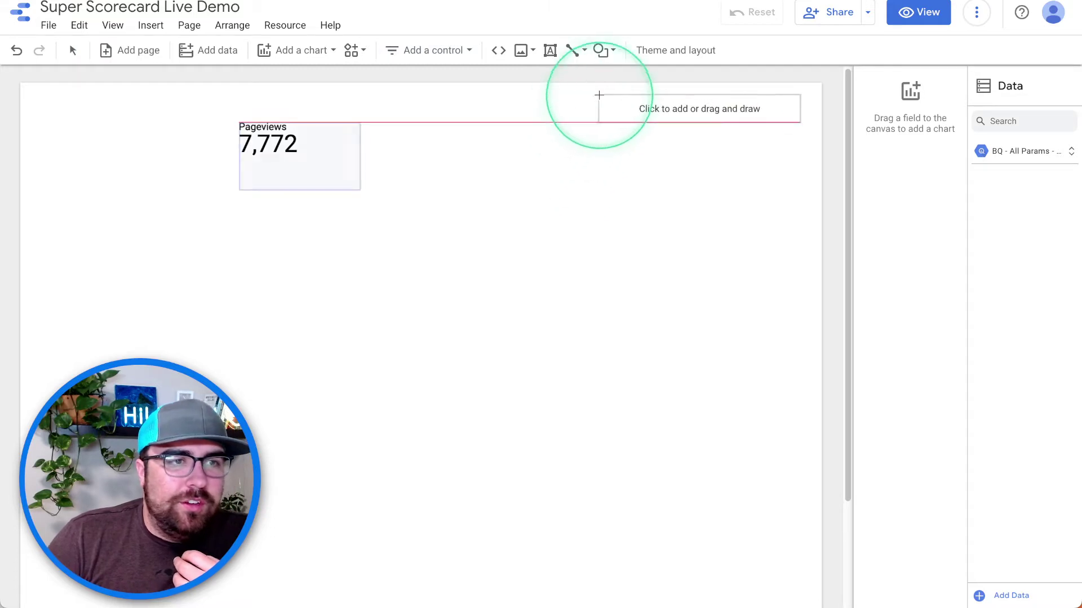
click(602, 91)
click(898, 172)
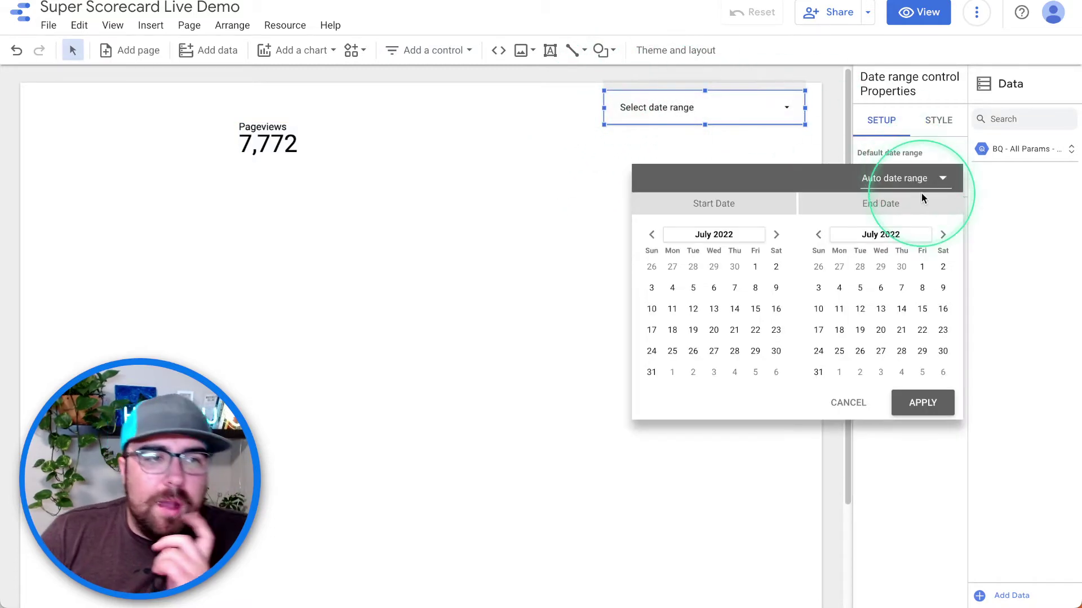
click(916, 178)
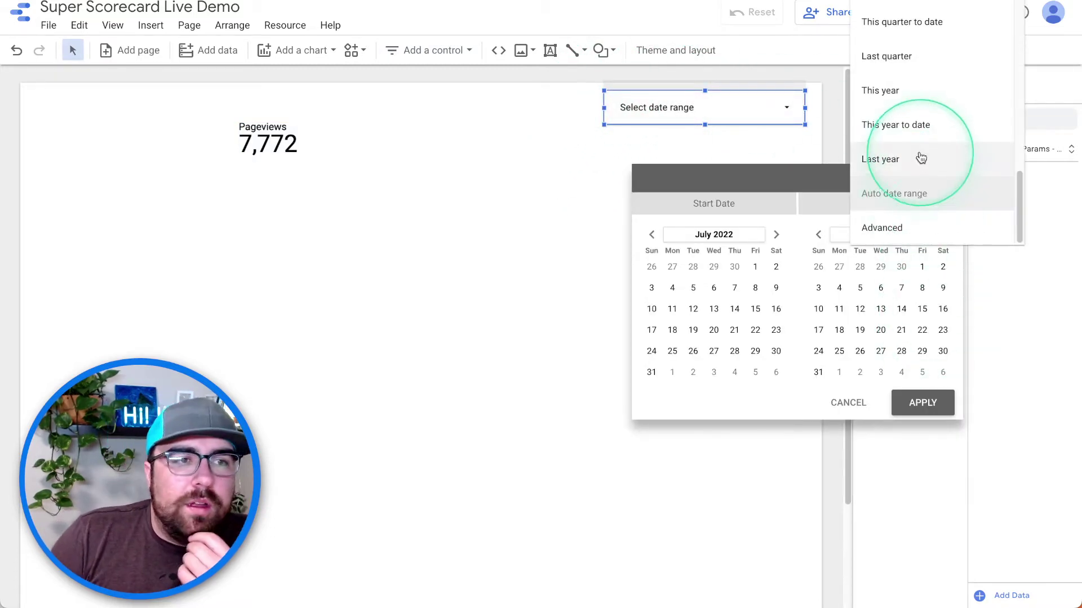
scroll(926, 143, up, 5)
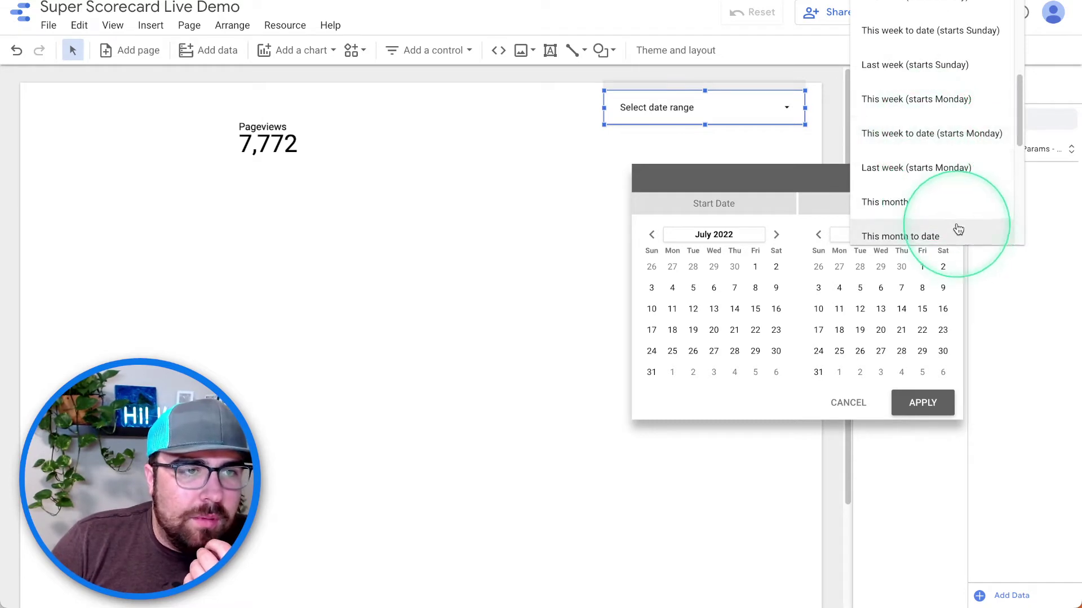
scroll(957, 208, down, 2)
click(949, 210)
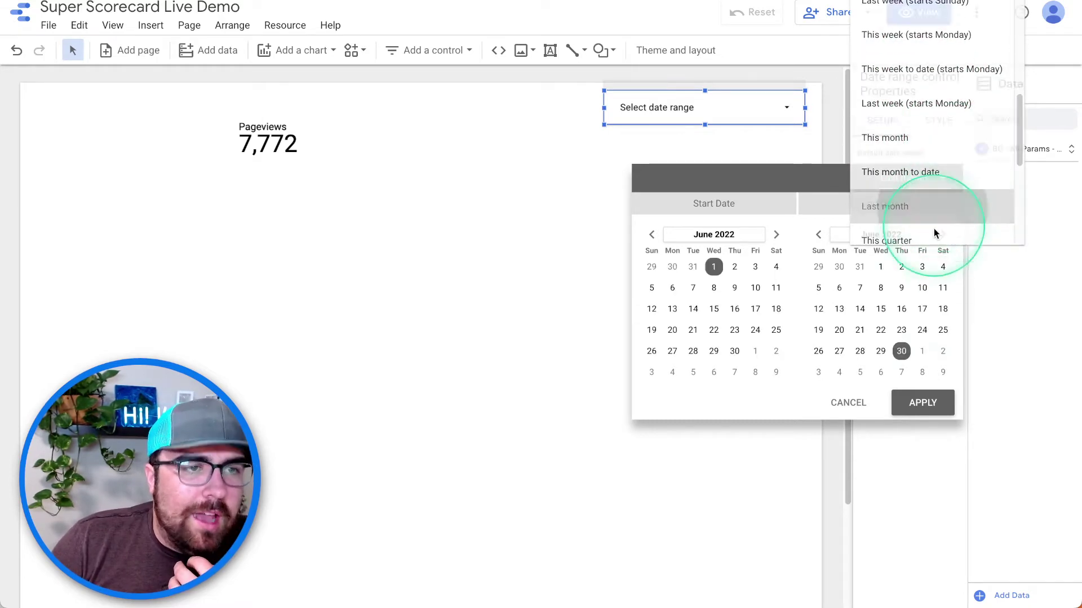
click(922, 403)
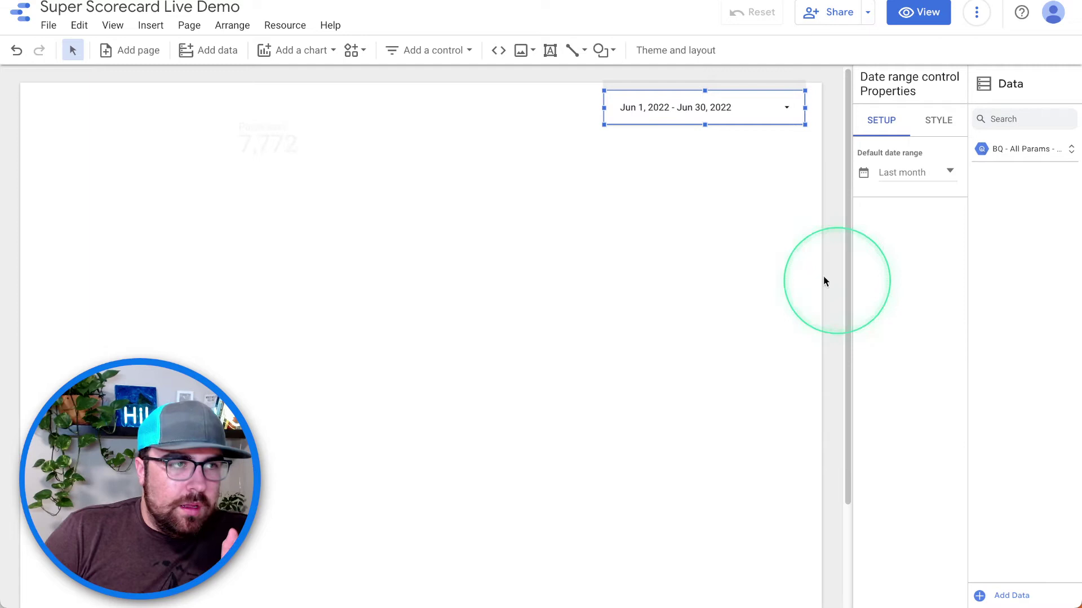
click(275, 116)
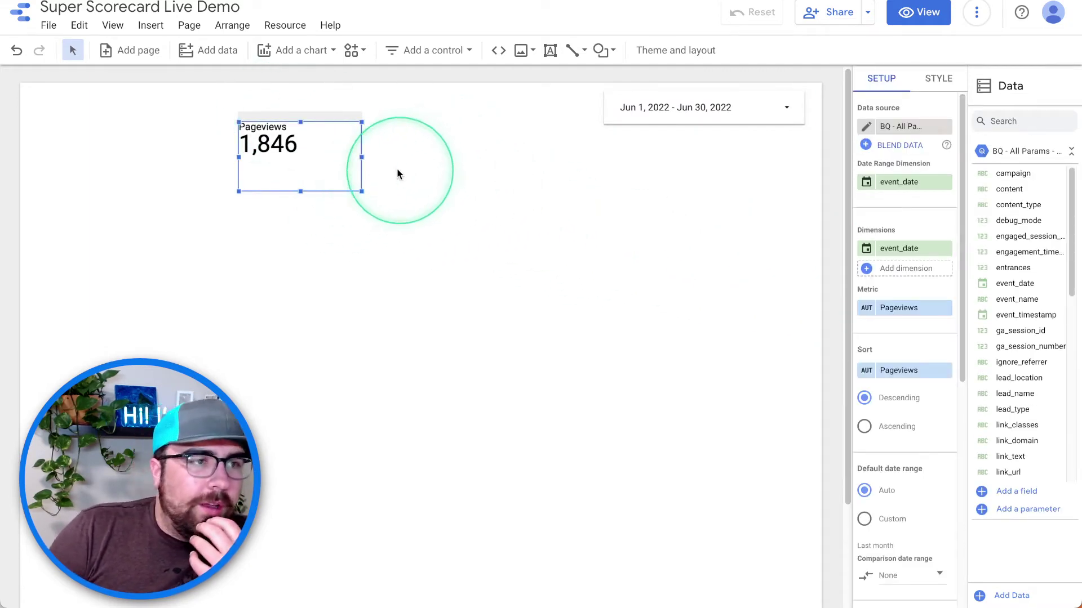
- Move the Pageviews scorecard lower and enlarge it to reveal the June daily area chart
drag(330, 124, 377, 165)
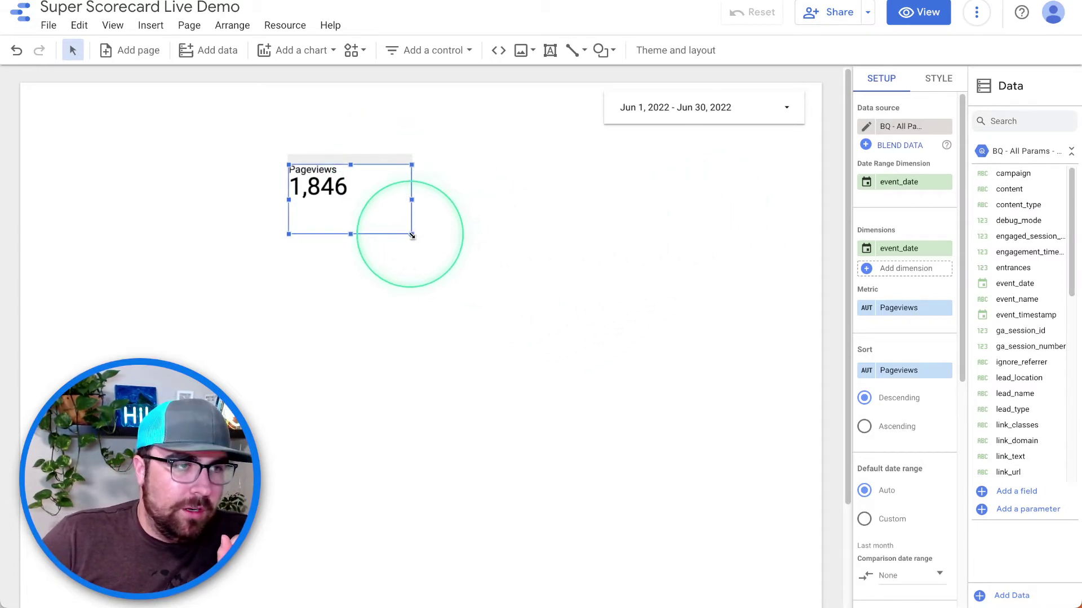
drag(412, 234, 589, 350)
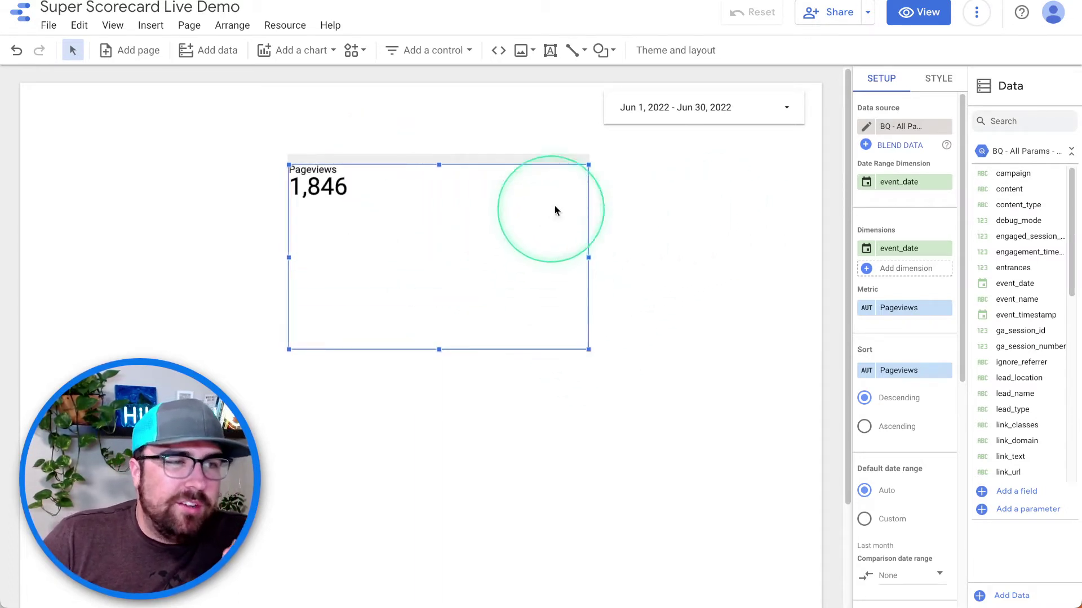
click(939, 82)
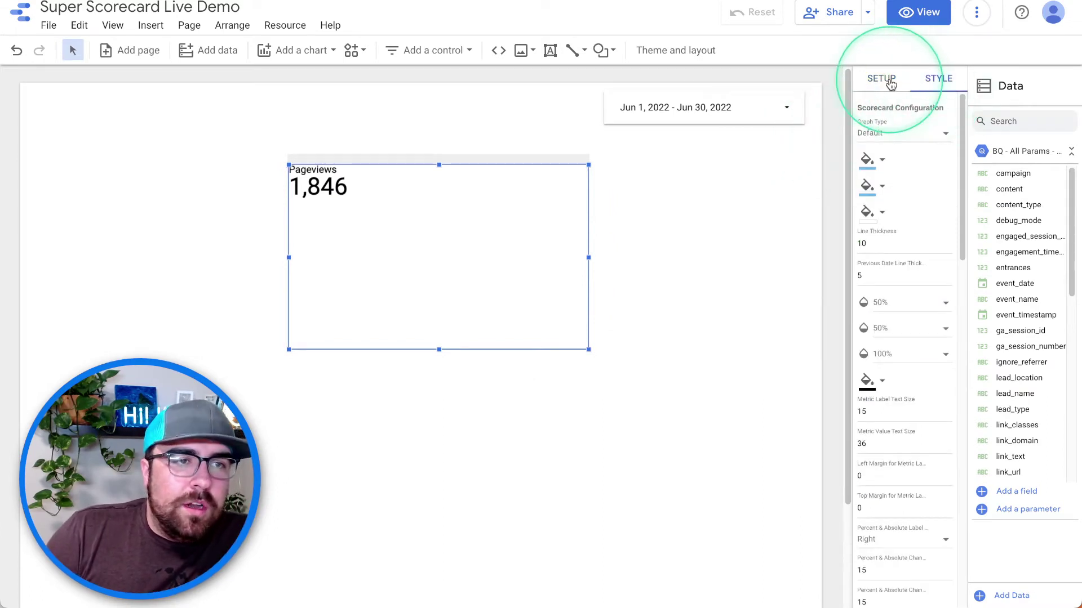
scroll(930, 259, down, 5)
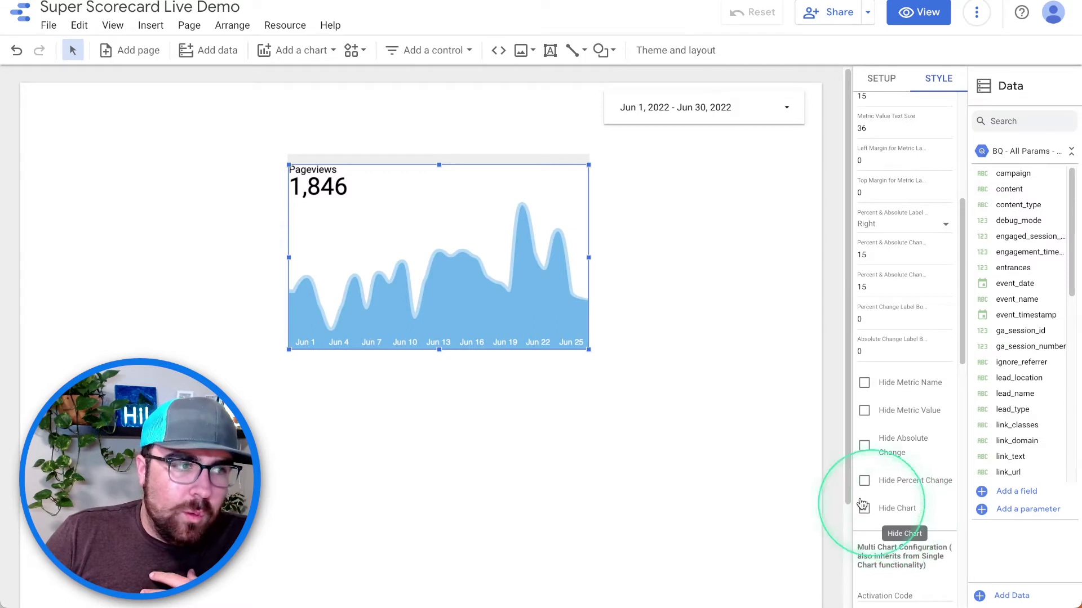
click(345, 259)
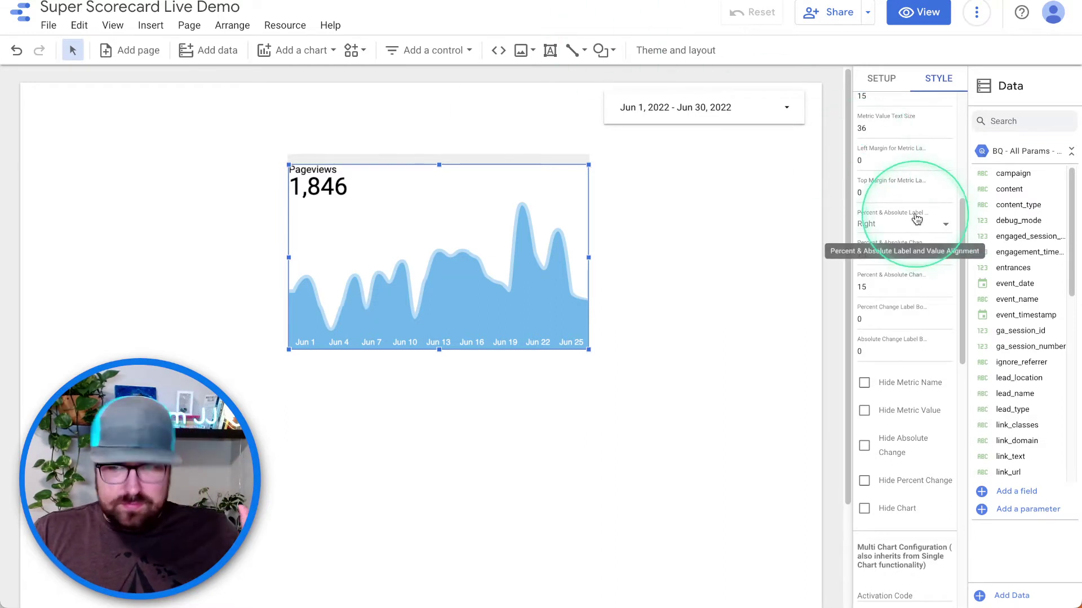
- Shift the Pageviews scorecard to the left edge, then shorten and widen it
drag(556, 162, 516, 153)
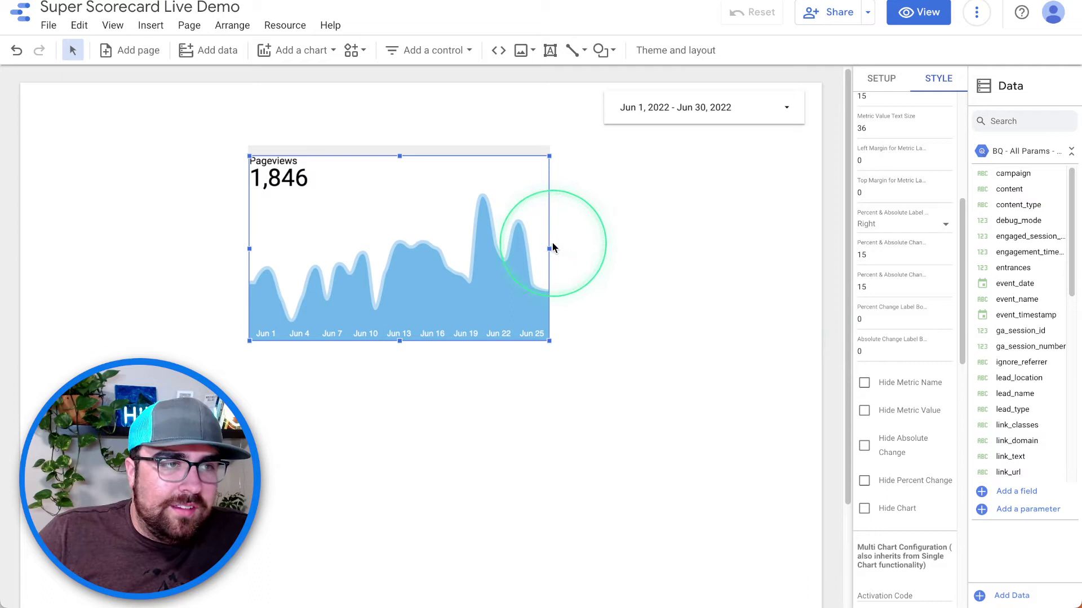
drag(550, 249, 398, 245)
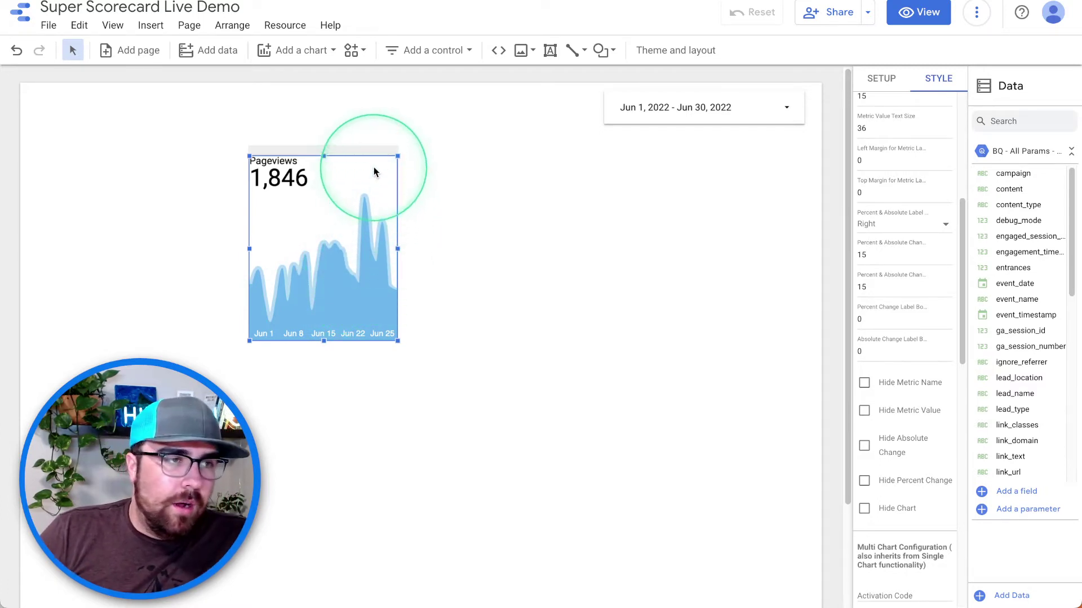
drag(369, 152, 201, 149)
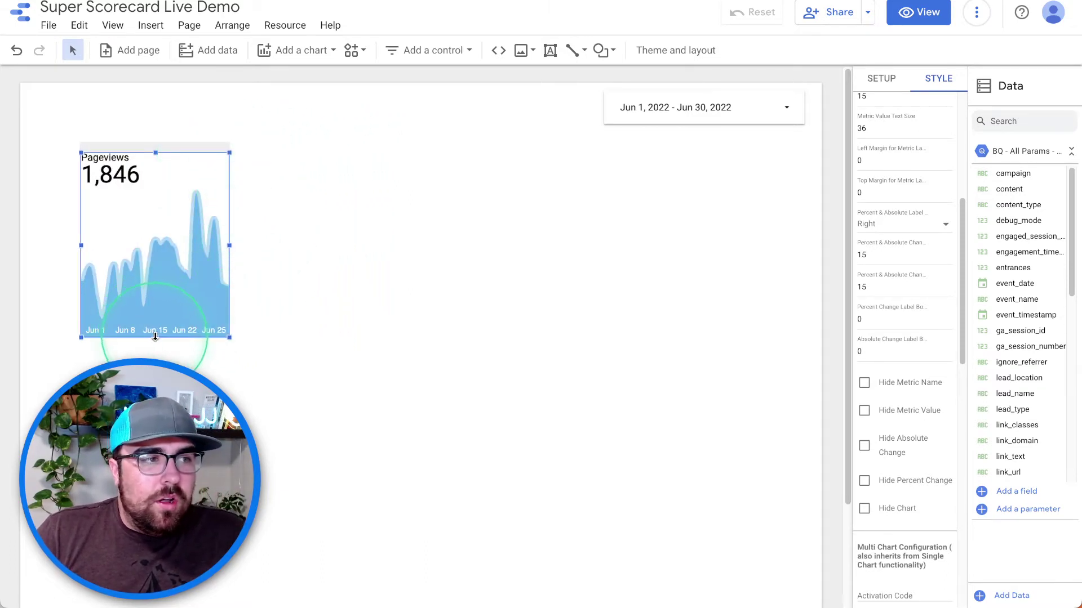
drag(155, 337, 164, 266)
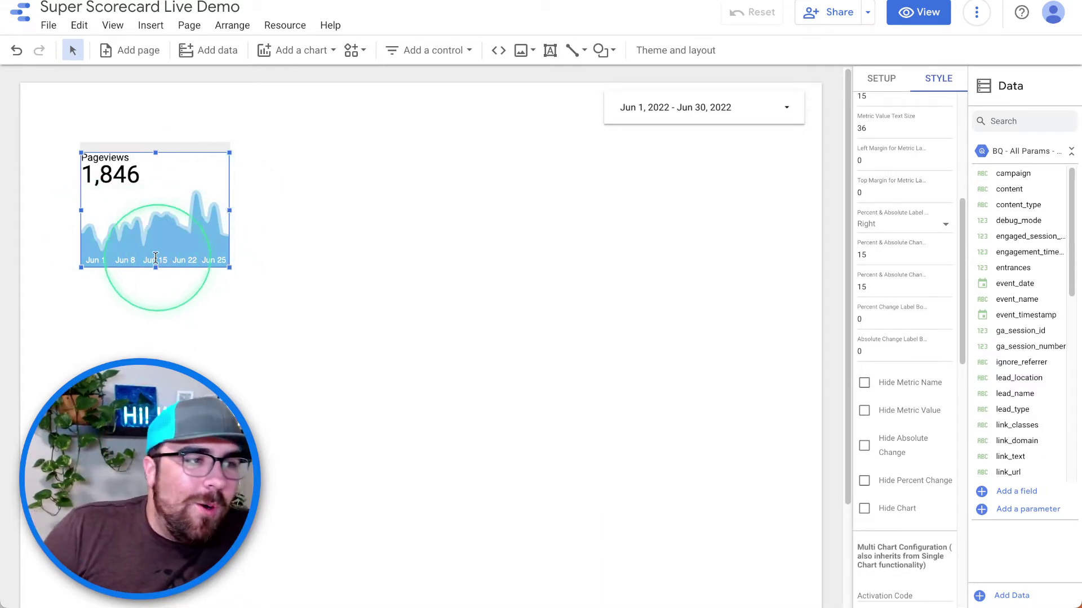
drag(229, 267, 420, 329)
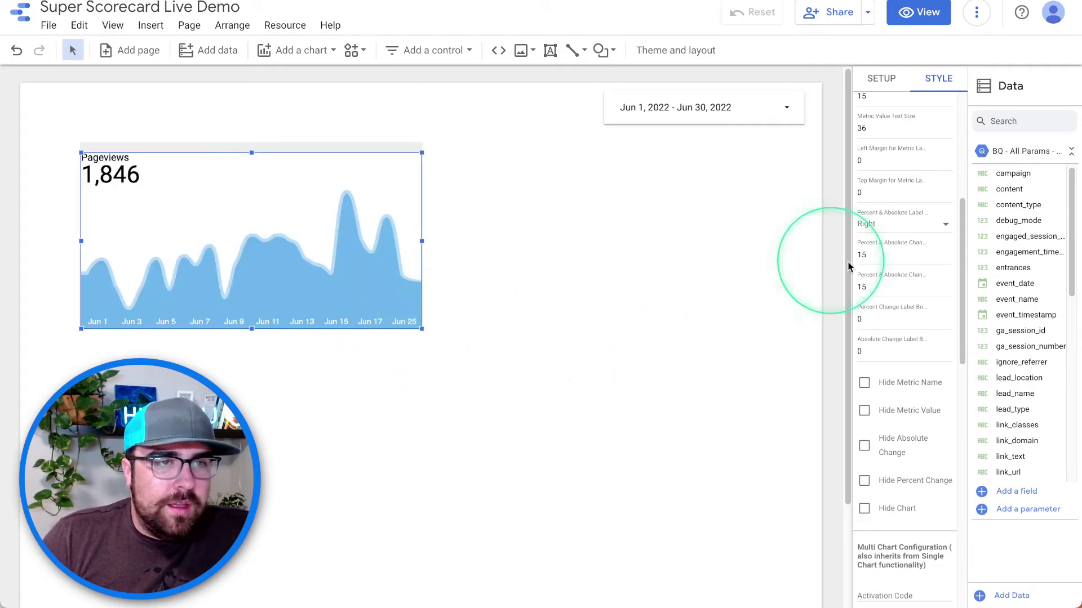
scroll(924, 394, up, 5)
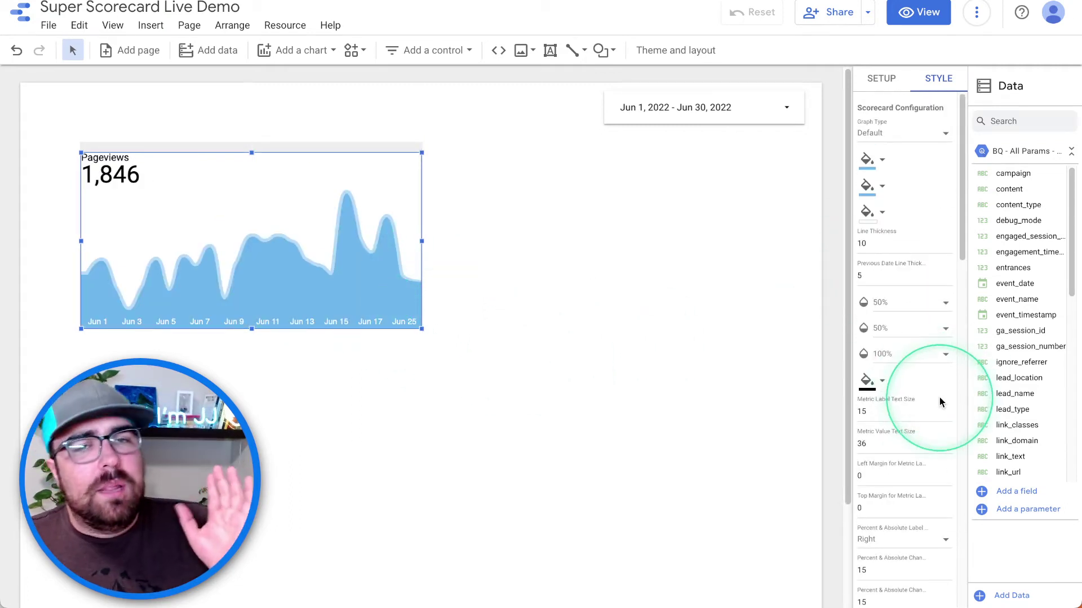
key(fn)
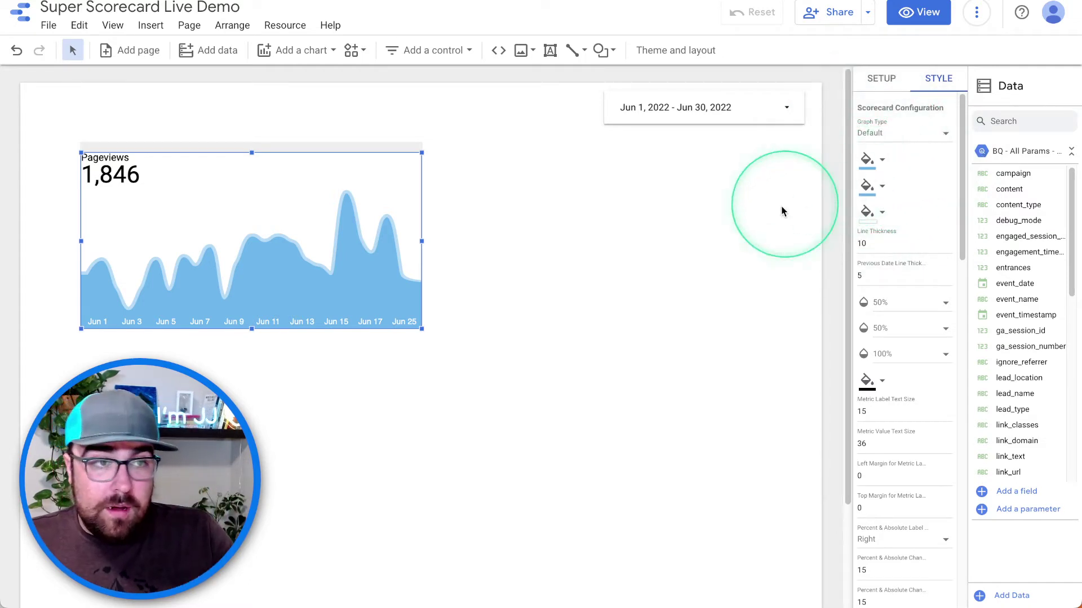
- Switch the chart to the Minimal Version line style with black date labels
click(902, 134)
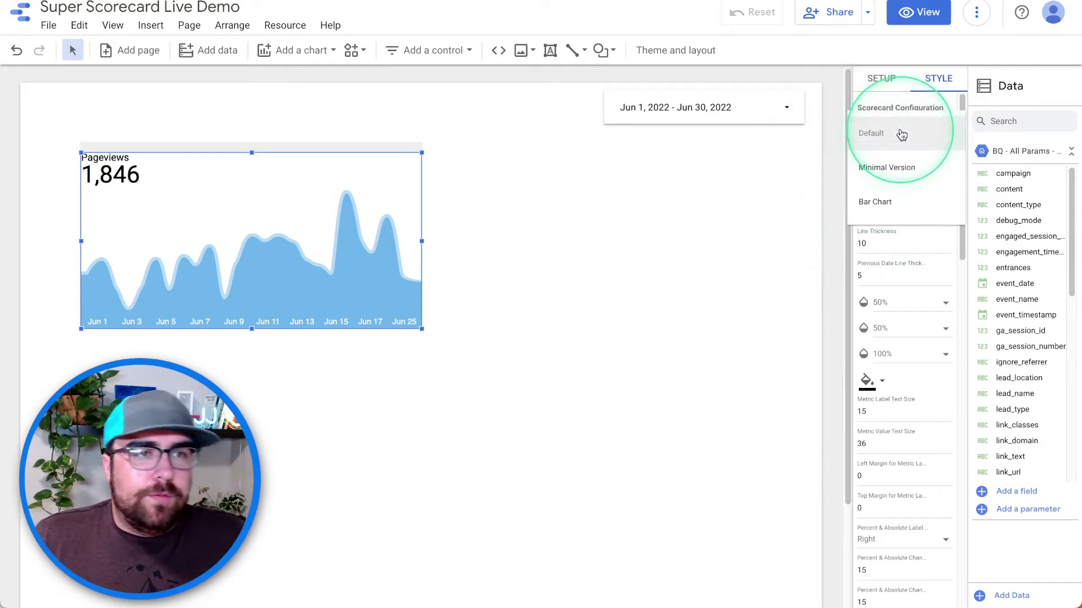
click(913, 168)
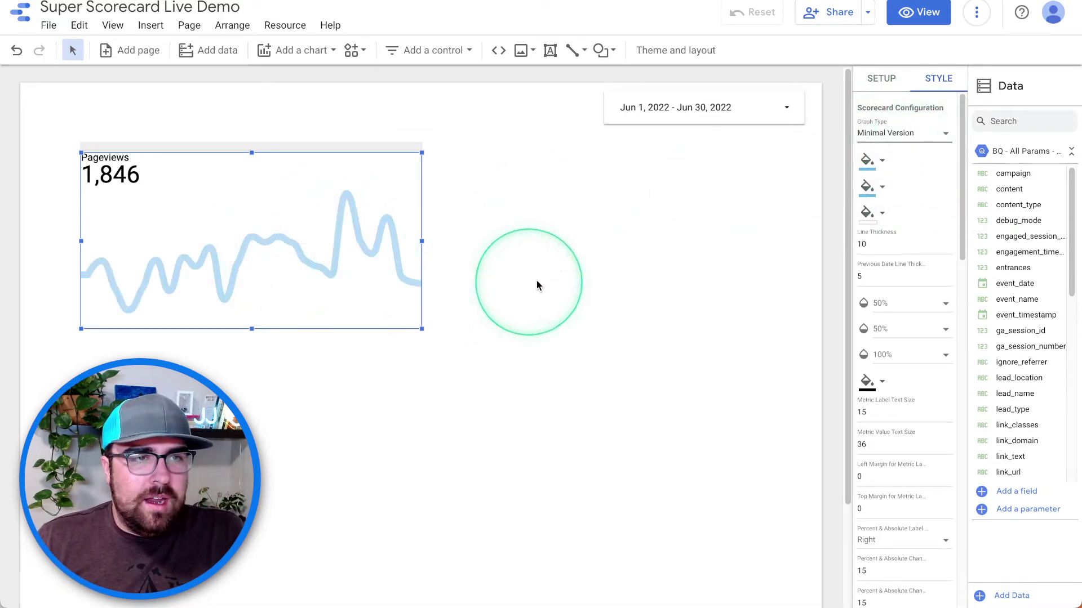
click(871, 212)
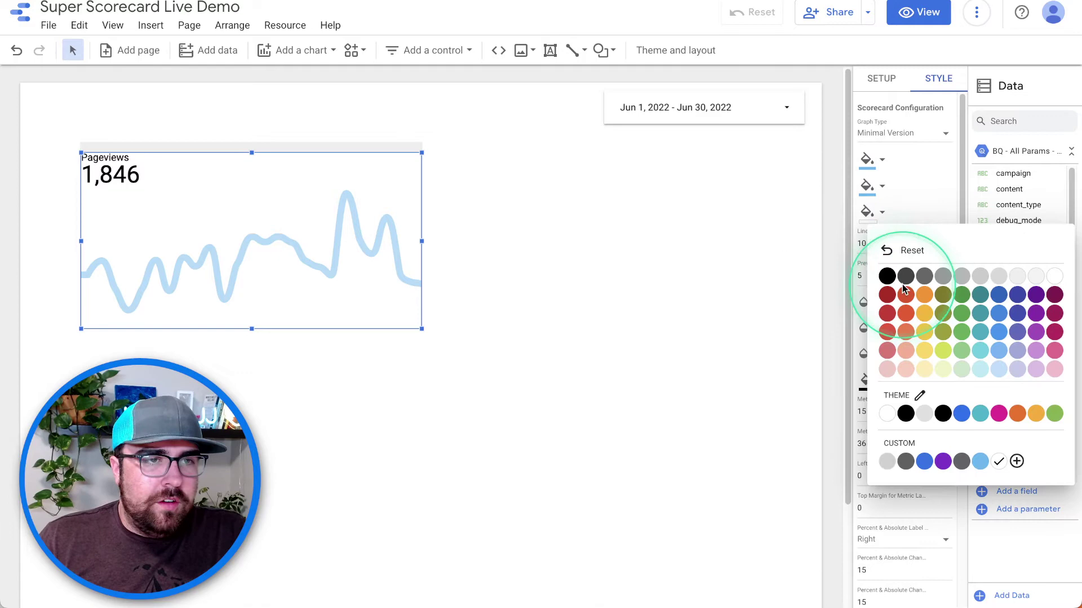
click(886, 276)
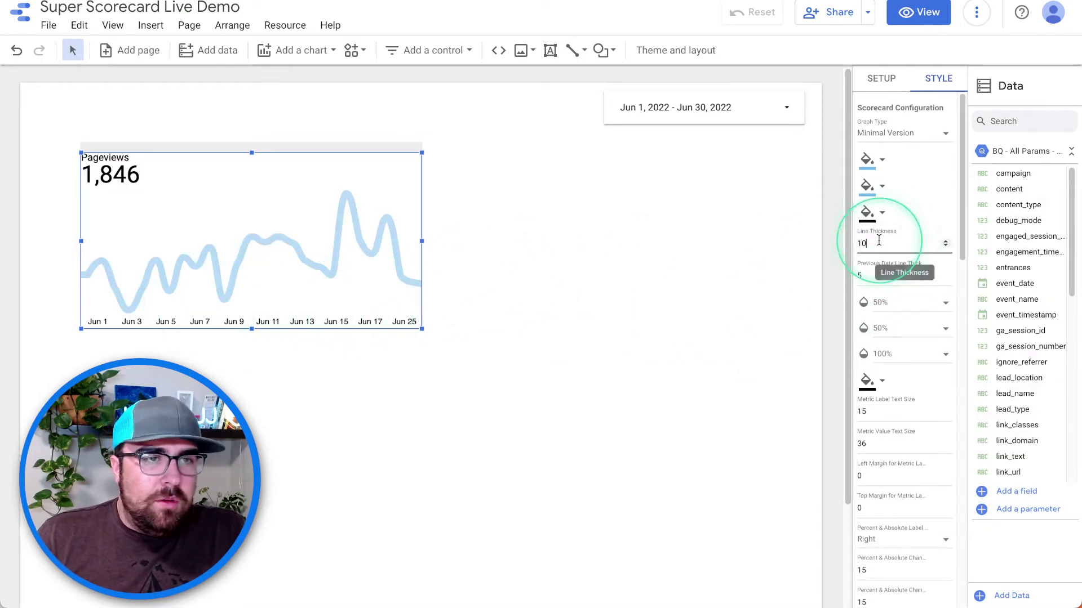
- Raise the Pageviews line thickness to 14 and set line opacity to 100%
click(946, 246)
click(946, 246)
click(946, 247)
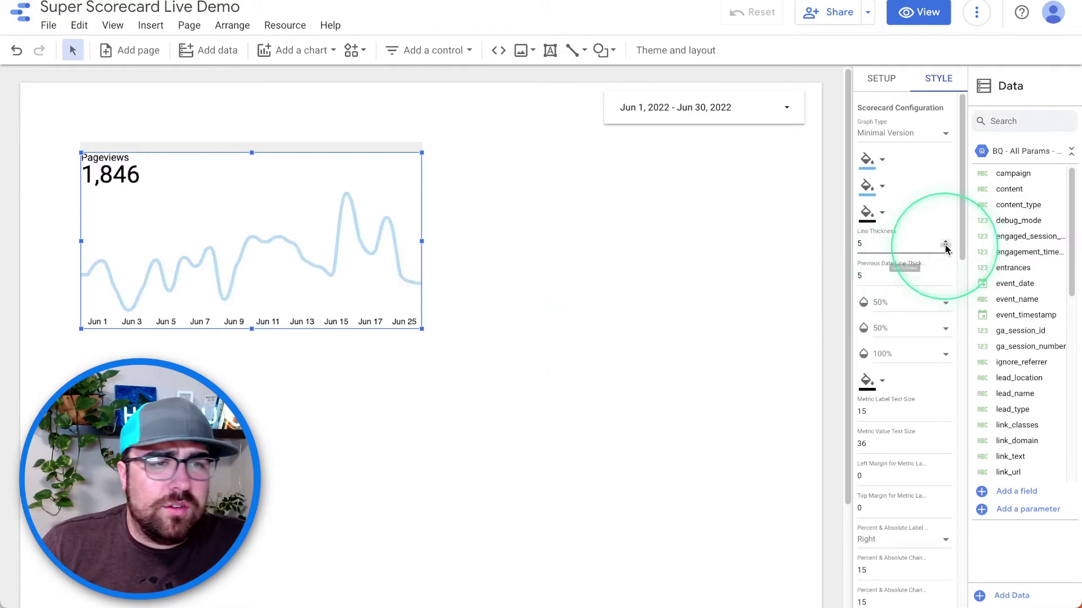
click(946, 241)
click(946, 241)
click(946, 241)
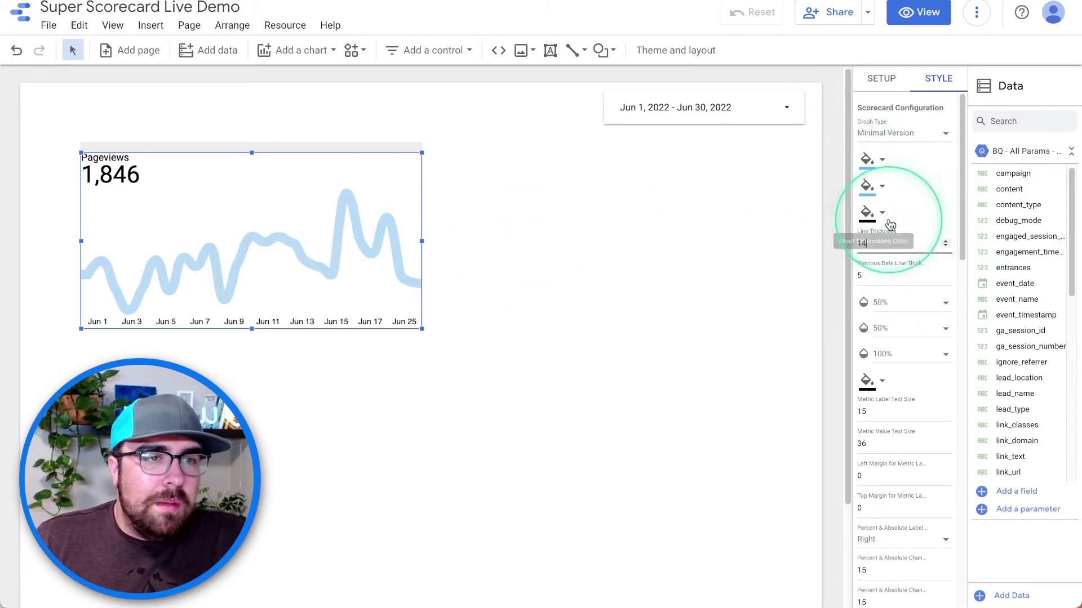
click(935, 304)
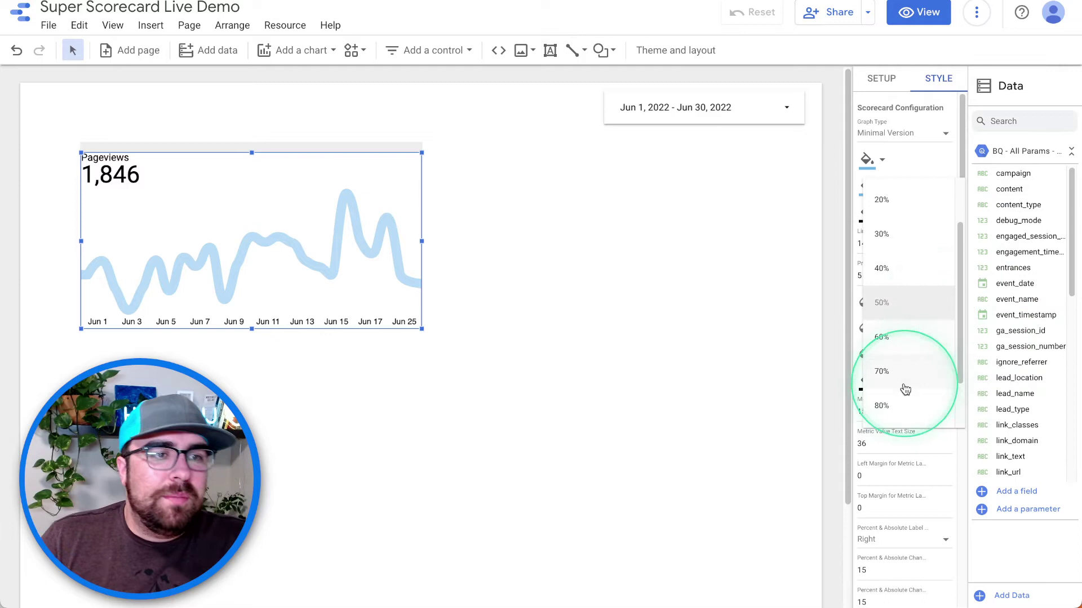
click(903, 387)
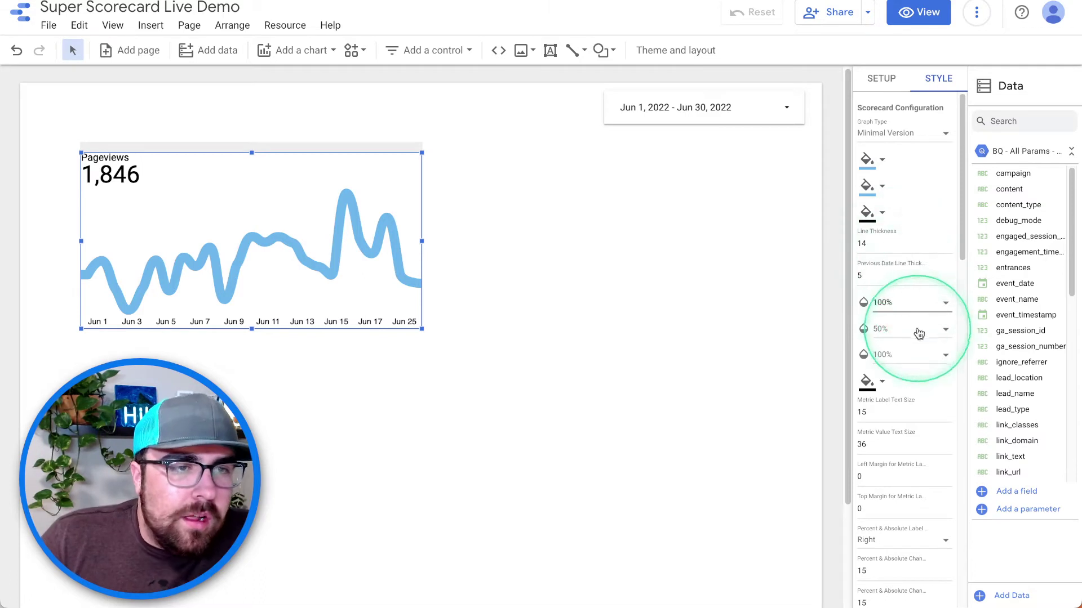
click(881, 80)
- Set the comparison date range to Previous period, showing -7% and -142 changes
scroll(899, 338, down, 5)
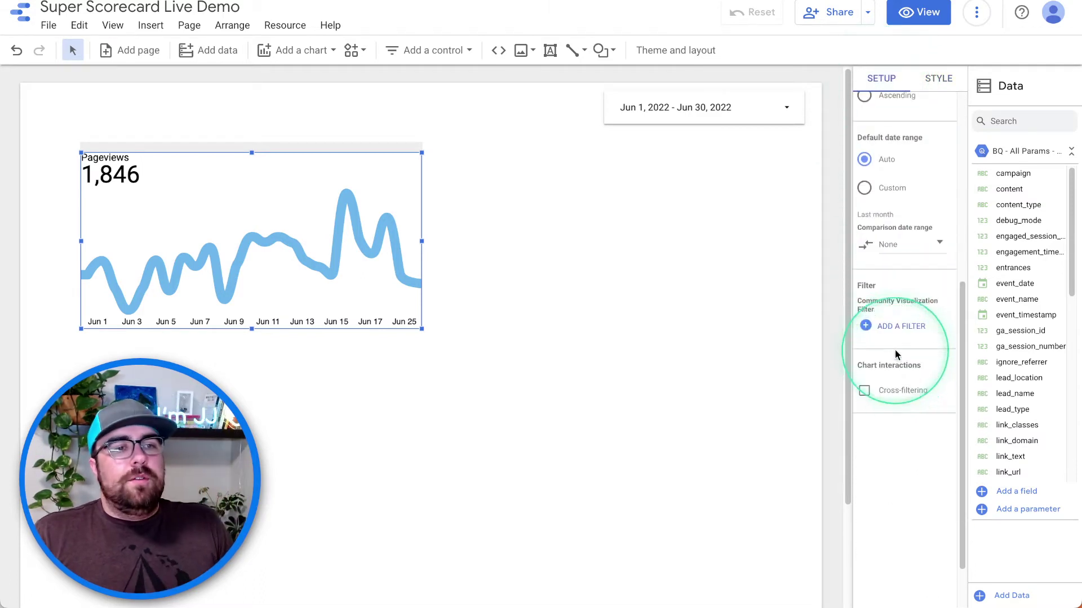
click(906, 246)
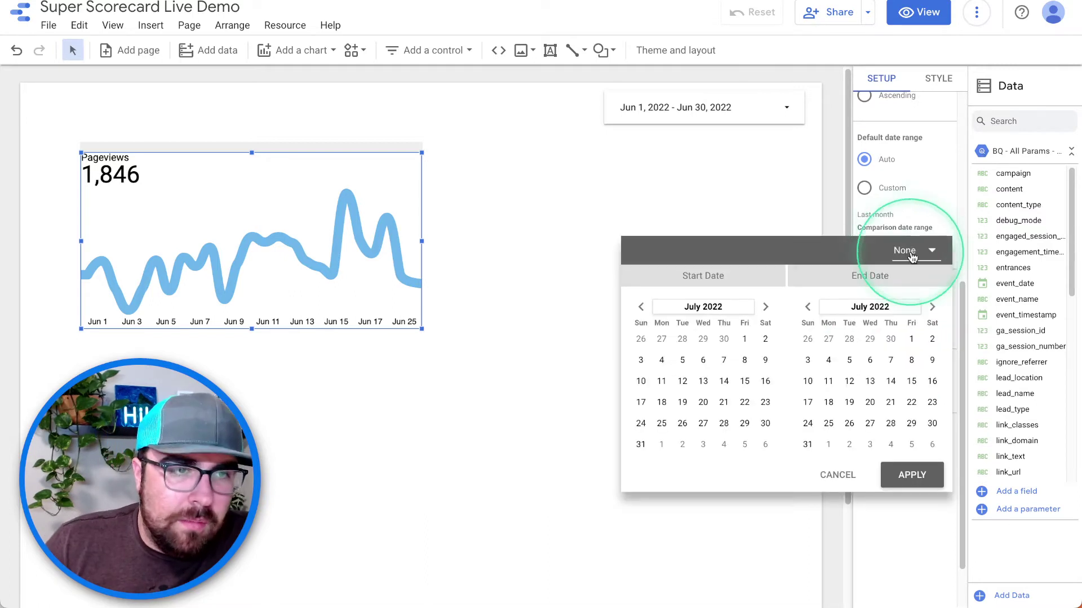
click(907, 248)
click(872, 250)
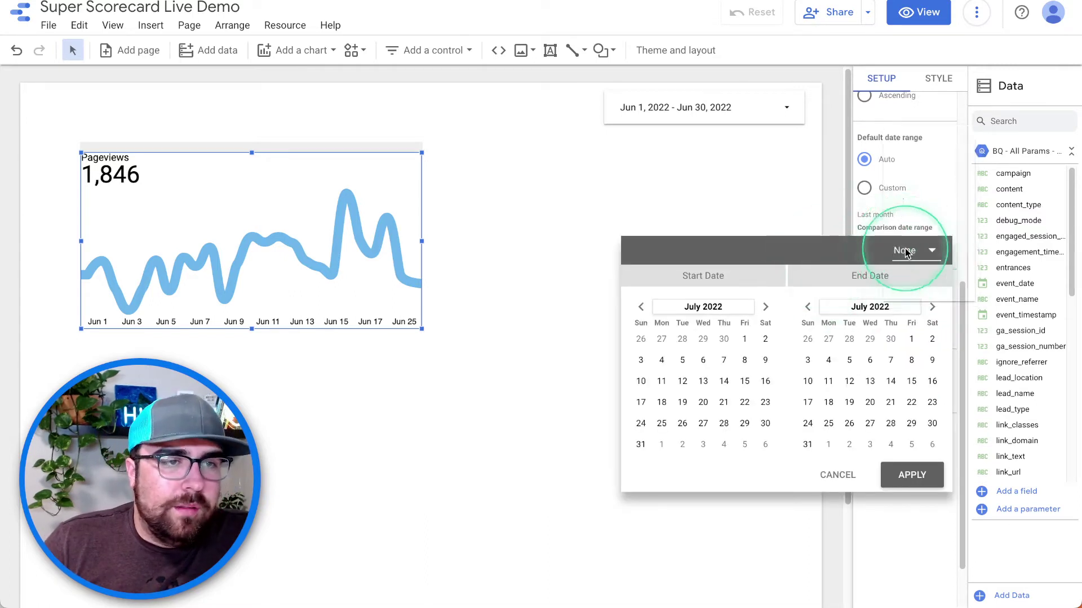
click(918, 182)
click(911, 473)
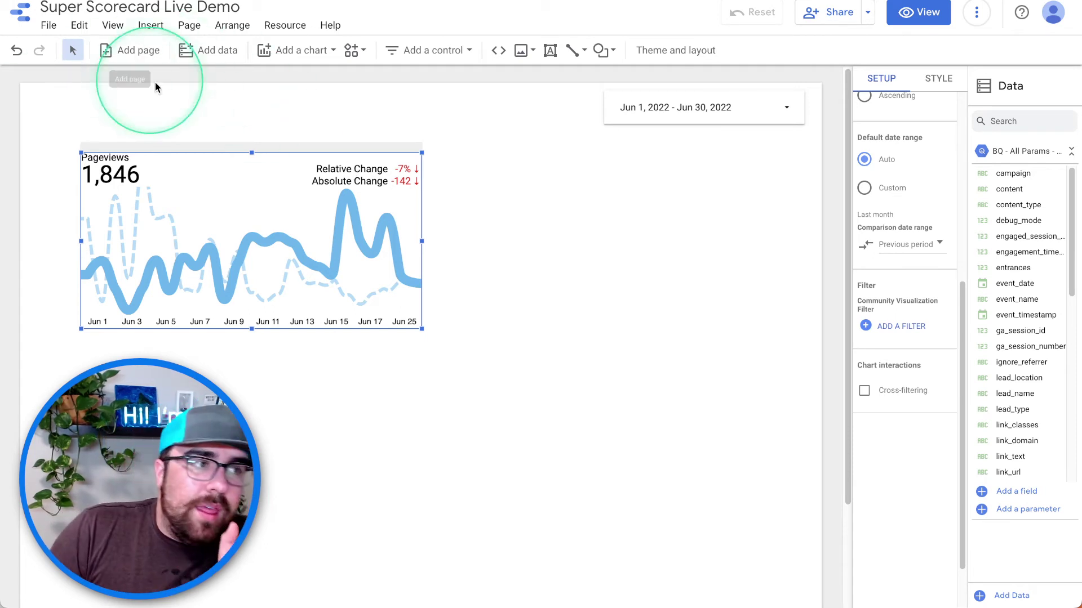
- Drag the Pageviews scorecard up and left toward the top-left corner
drag(262, 145, 236, 126)
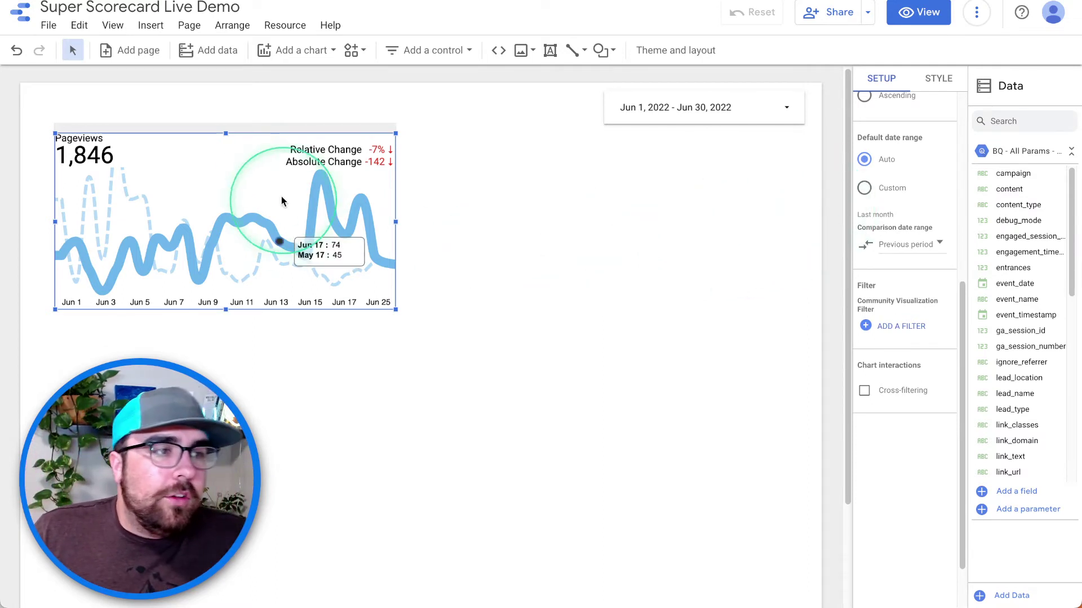
drag(270, 129, 267, 129)
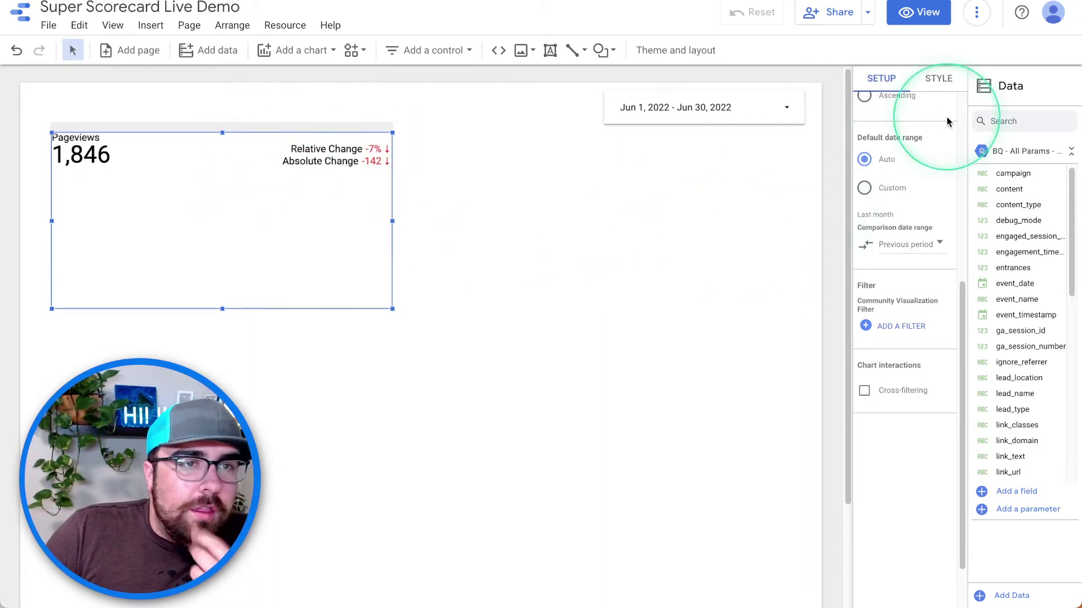
- Hide the Relative Change, Absolute Change, metric name and metric value in Style
click(939, 80)
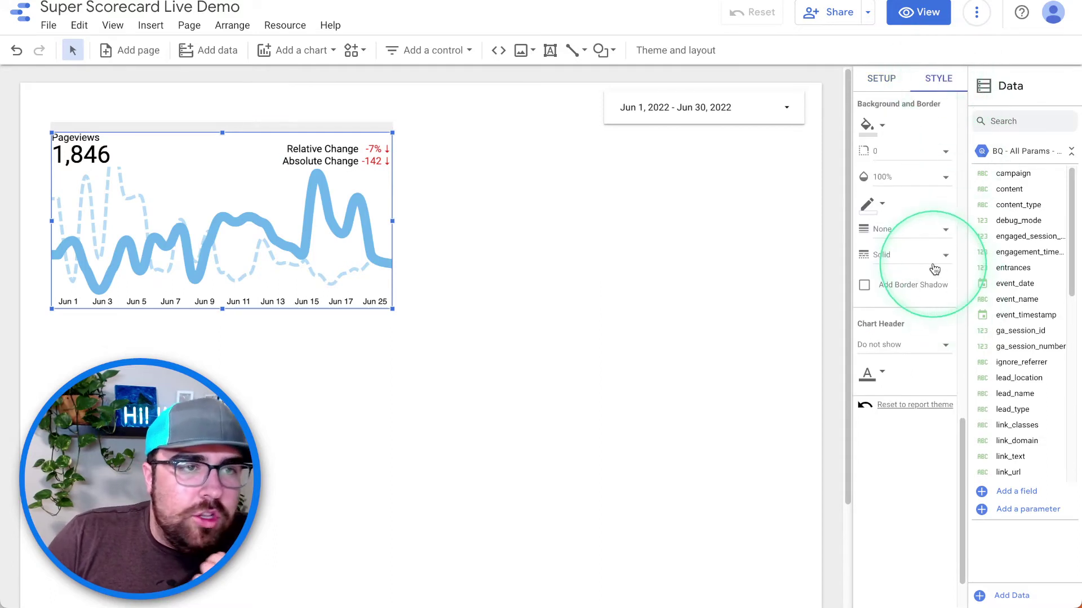
scroll(932, 268, up, 4)
scroll(931, 276, up, 4)
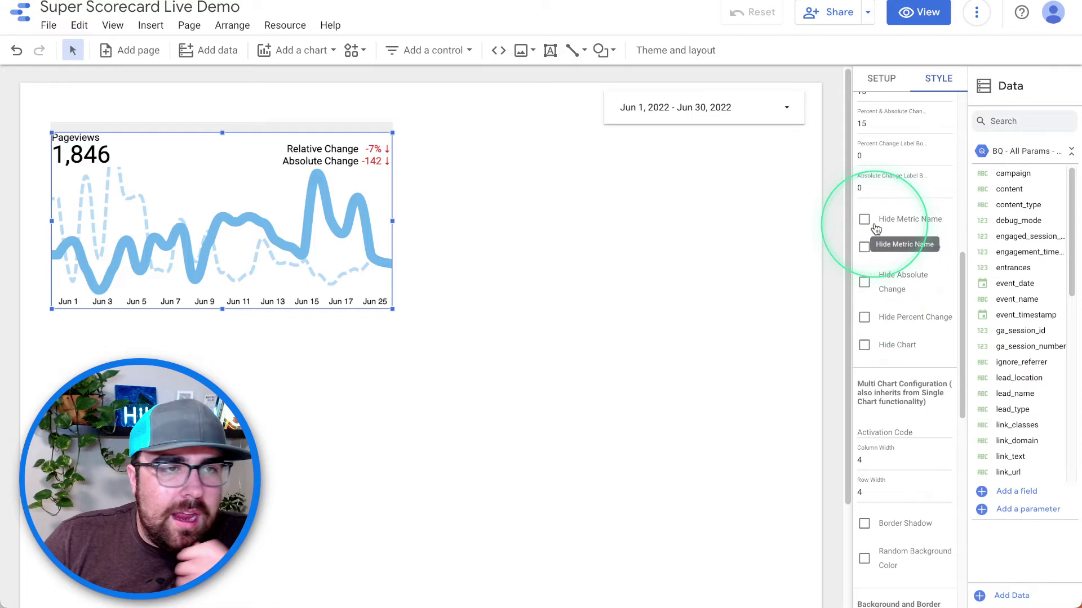
click(895, 324)
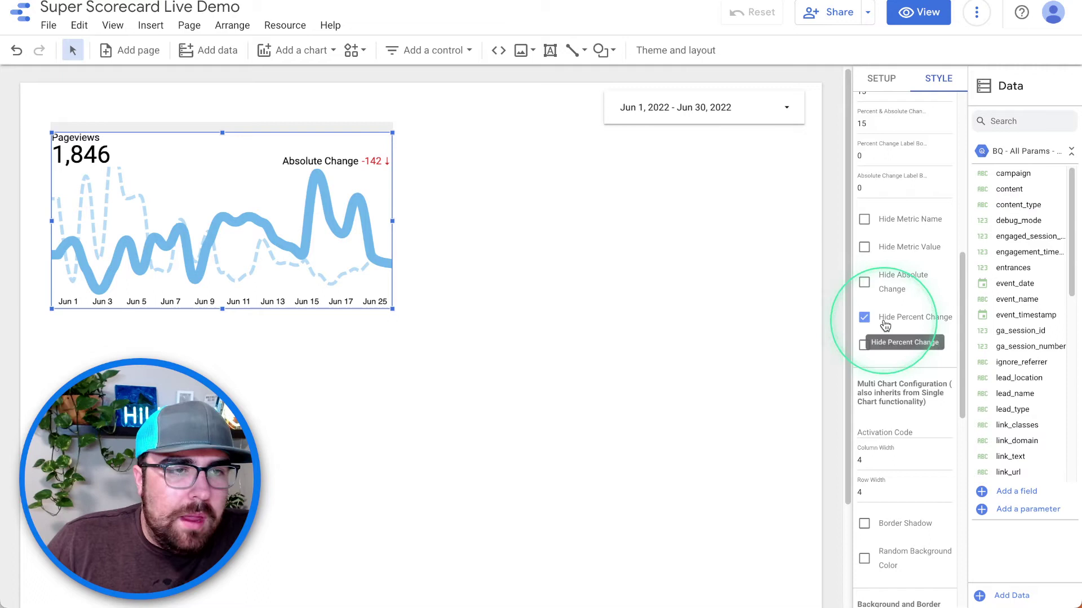
click(891, 294)
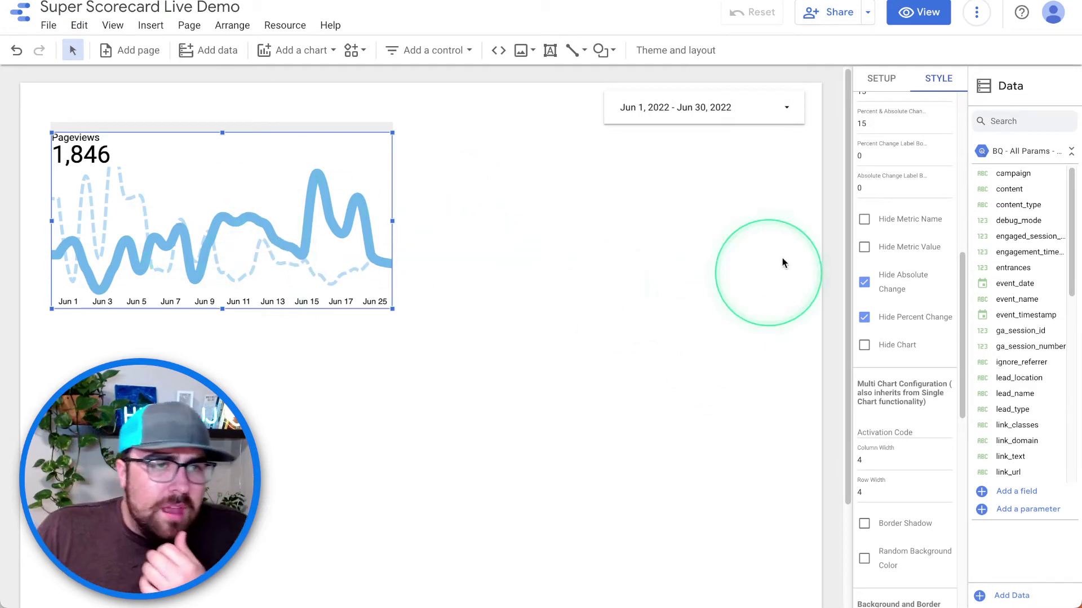
click(895, 225)
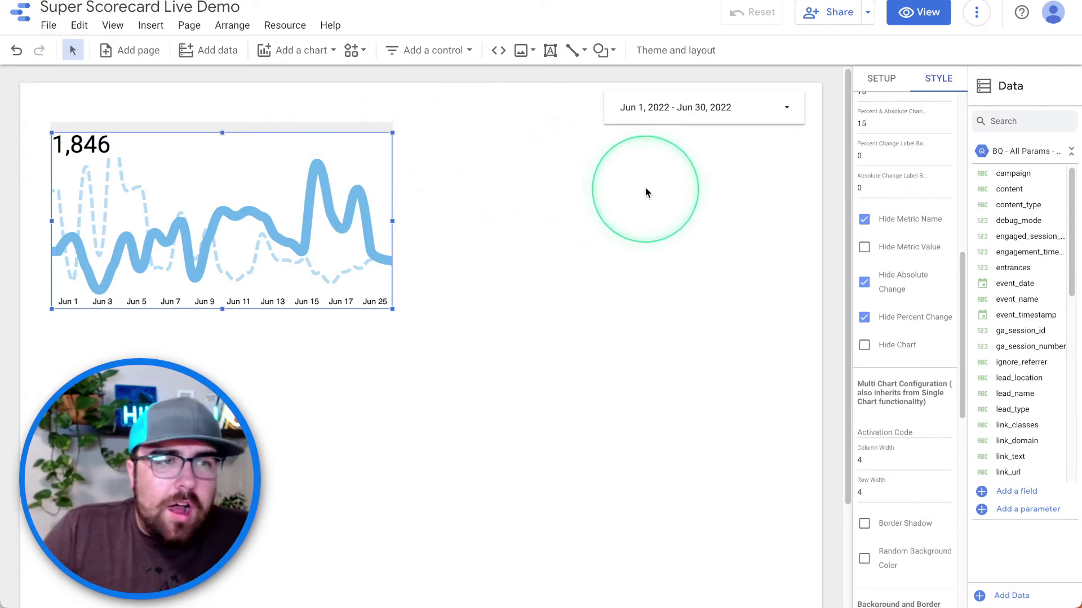
click(864, 250)
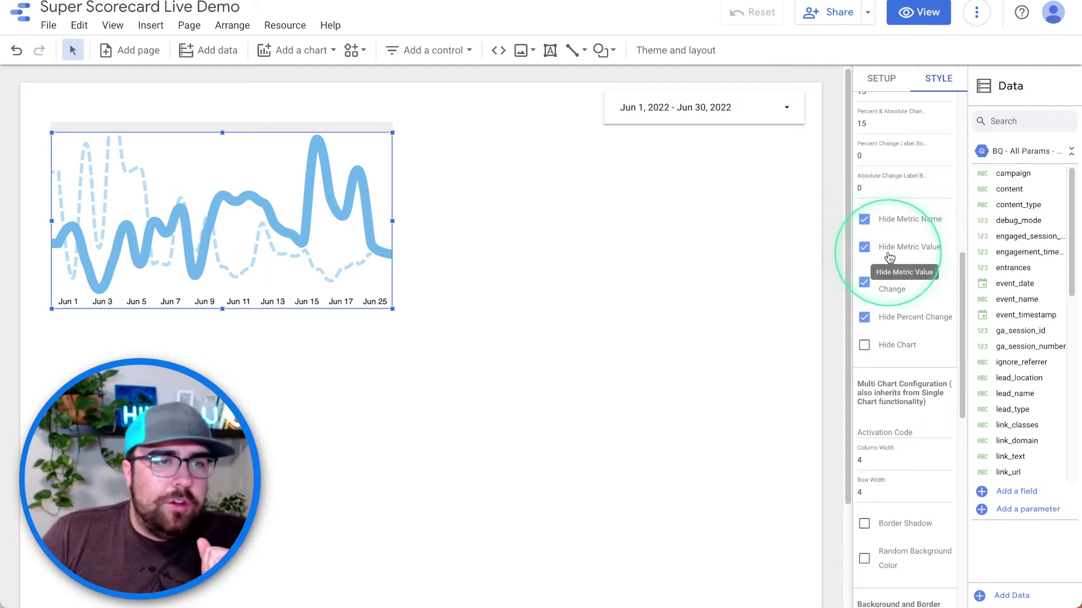
- Hide the chart, then restore the metric value, both change labels and the chart
click(887, 248)
click(888, 249)
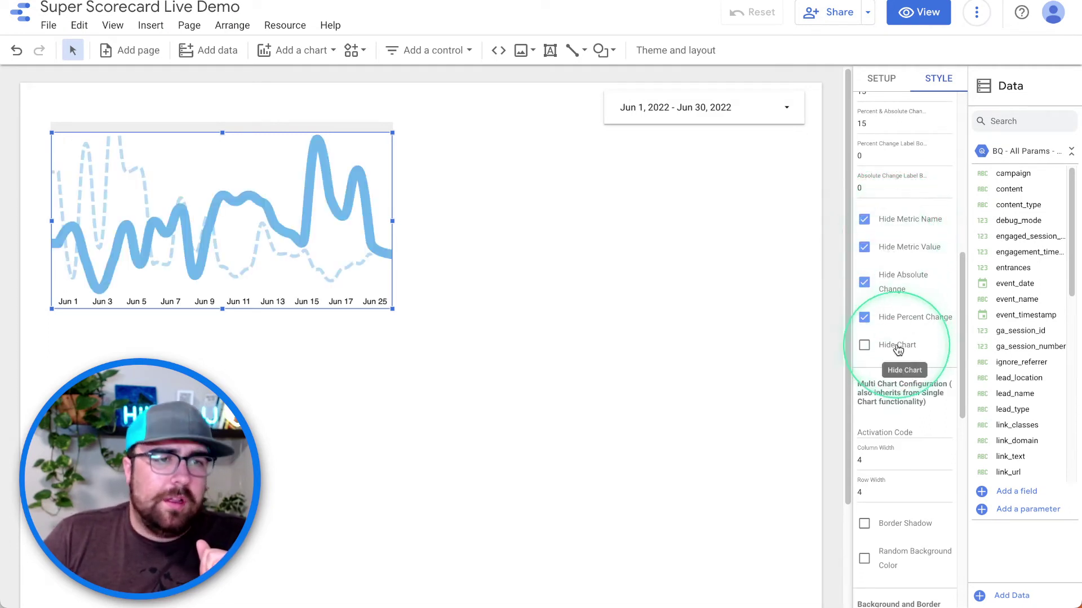
click(889, 345)
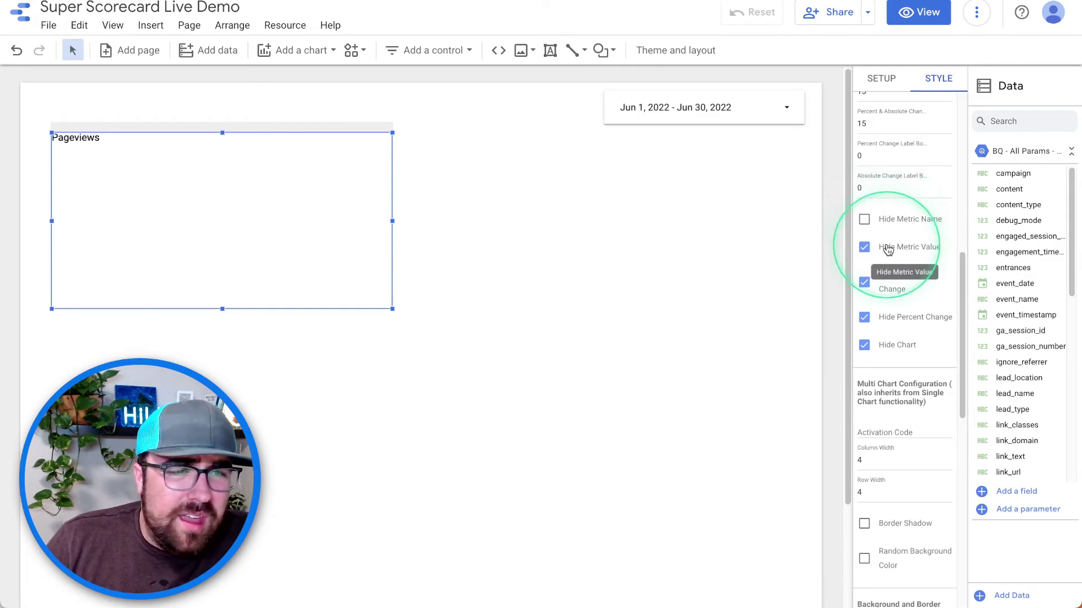
click(888, 248)
click(890, 282)
click(893, 319)
click(891, 344)
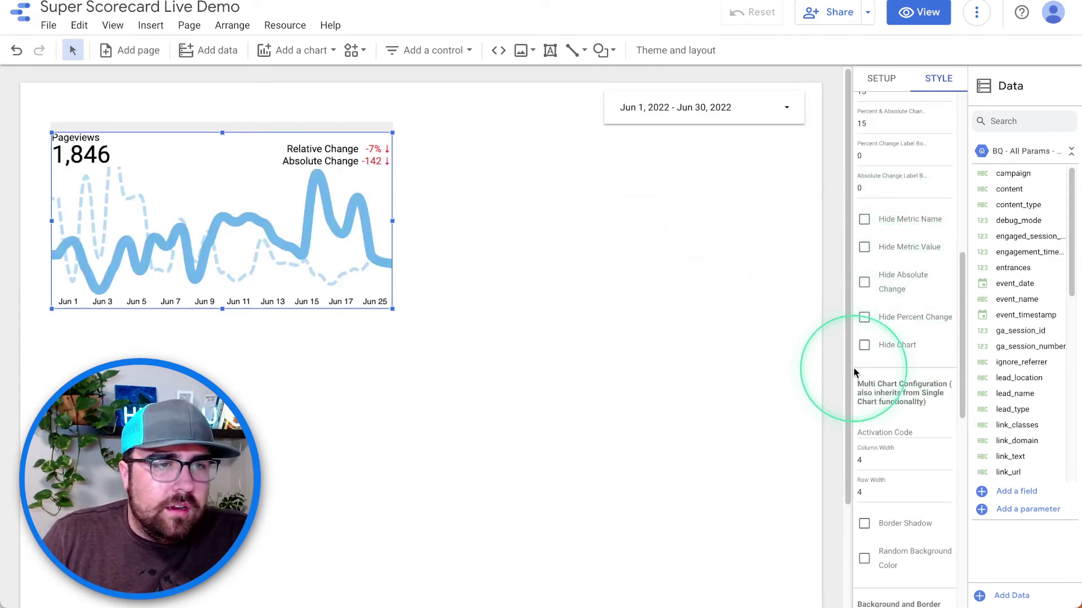
- Try the bar graph type, return to the area chart, and set fill opacity to 50%
scroll(893, 301, up, 8)
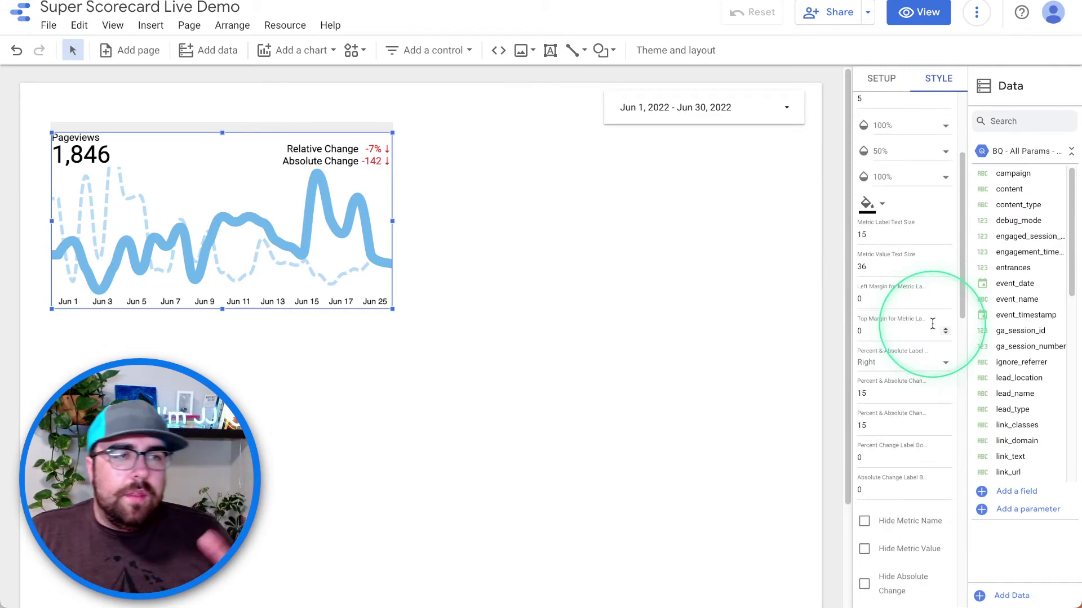
click(899, 136)
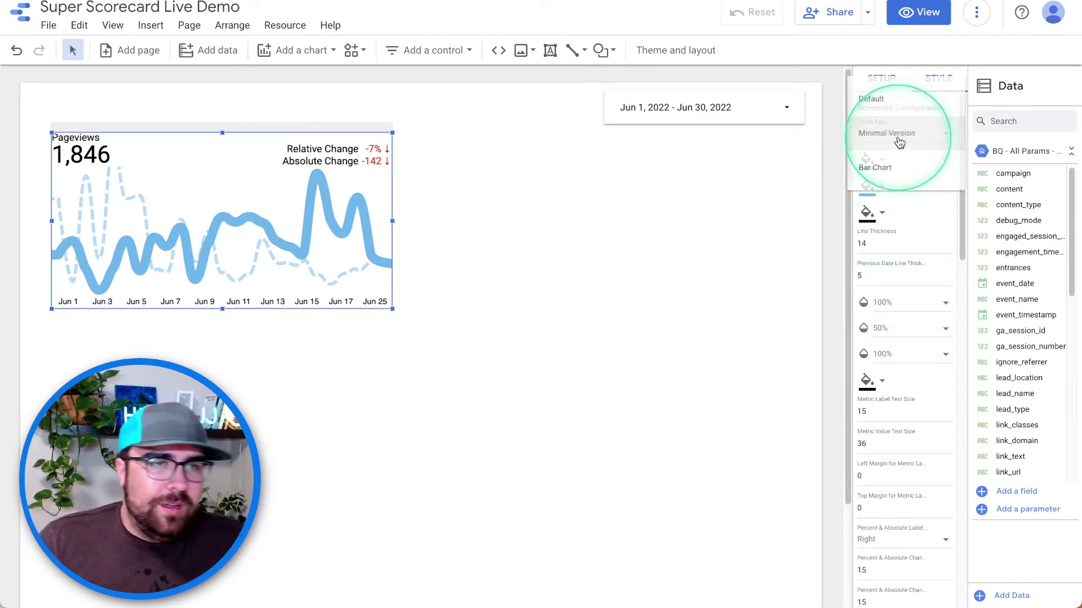
click(903, 168)
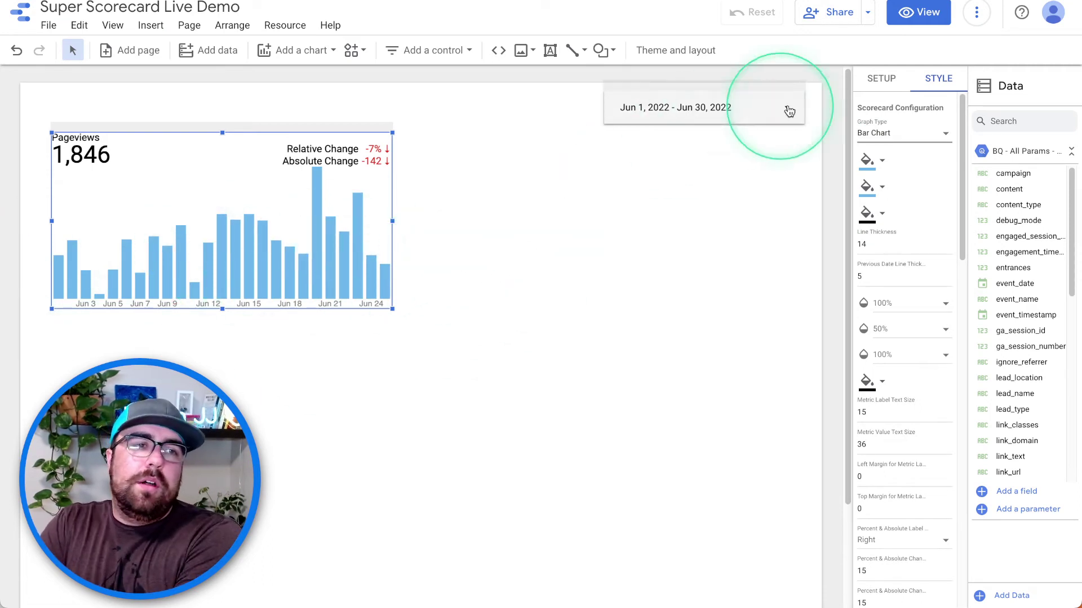
click(892, 141)
click(885, 65)
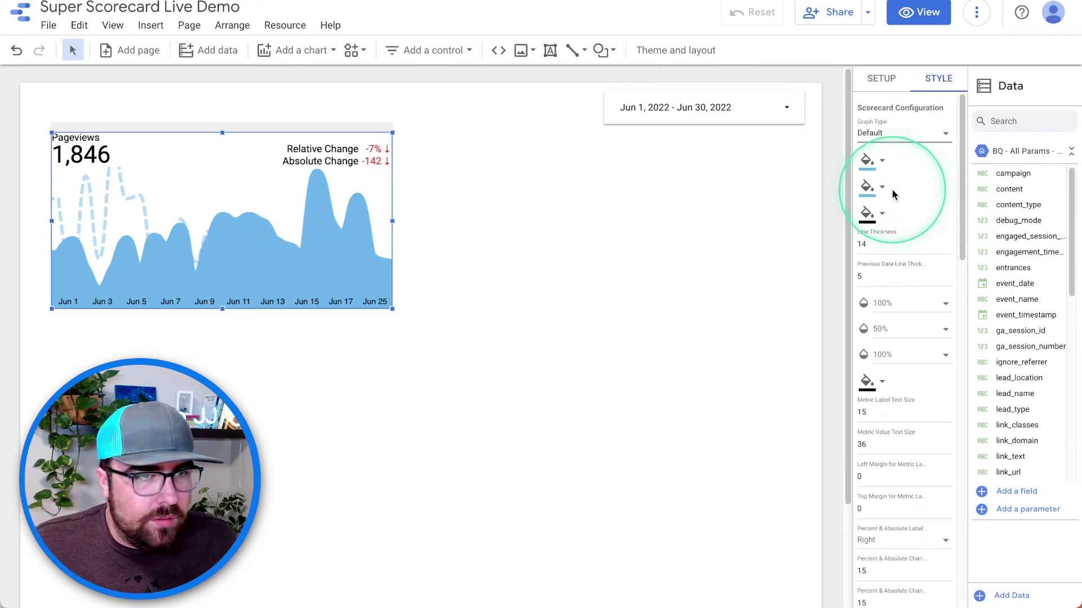
click(901, 303)
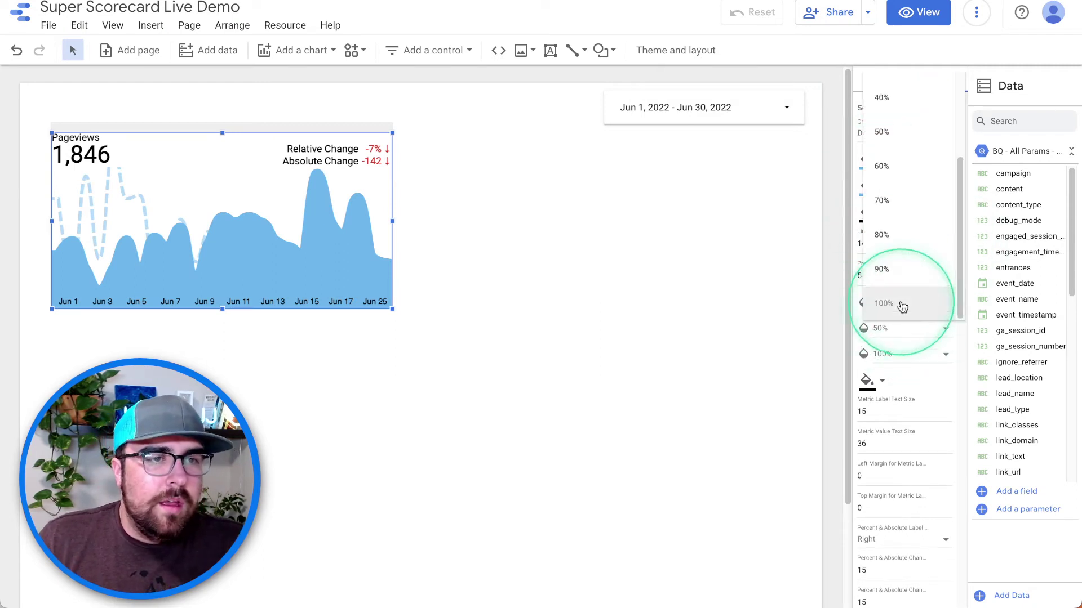
click(905, 145)
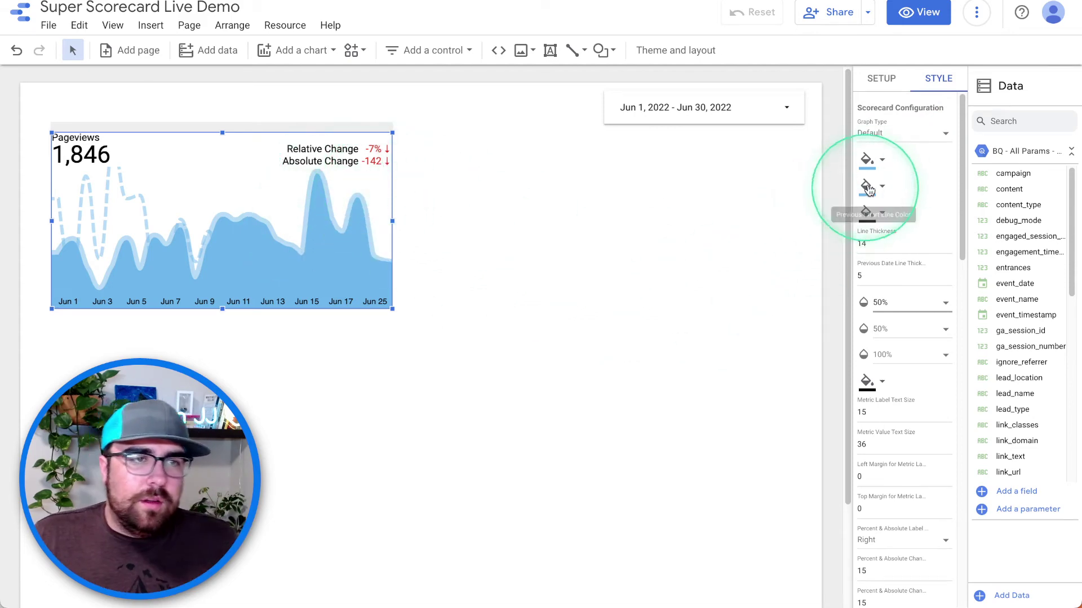
- Make the dashed previous-period line orange
click(875, 190)
click(917, 222)
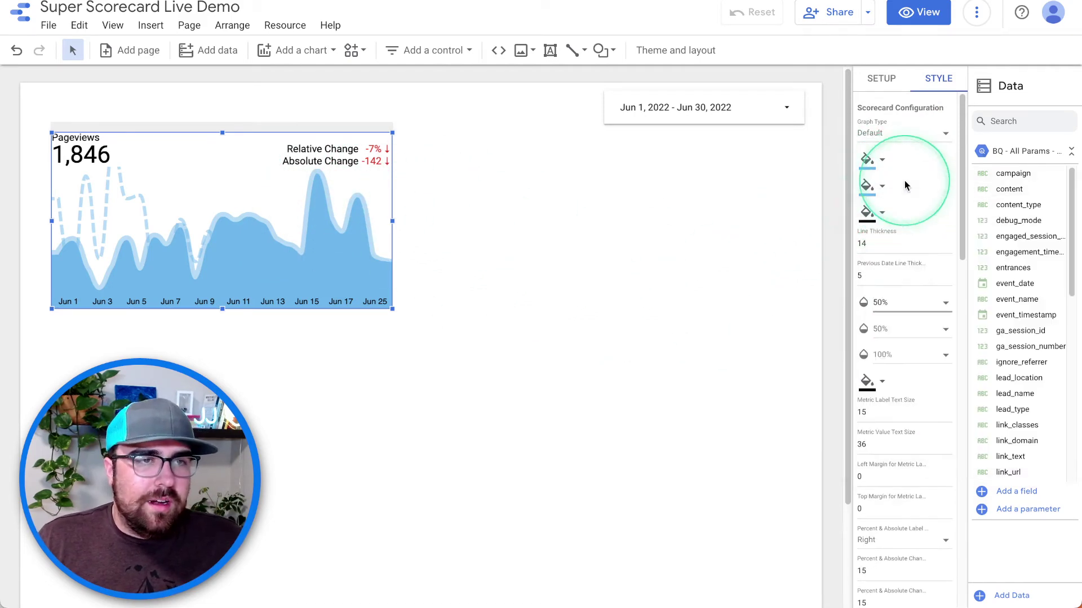
click(875, 190)
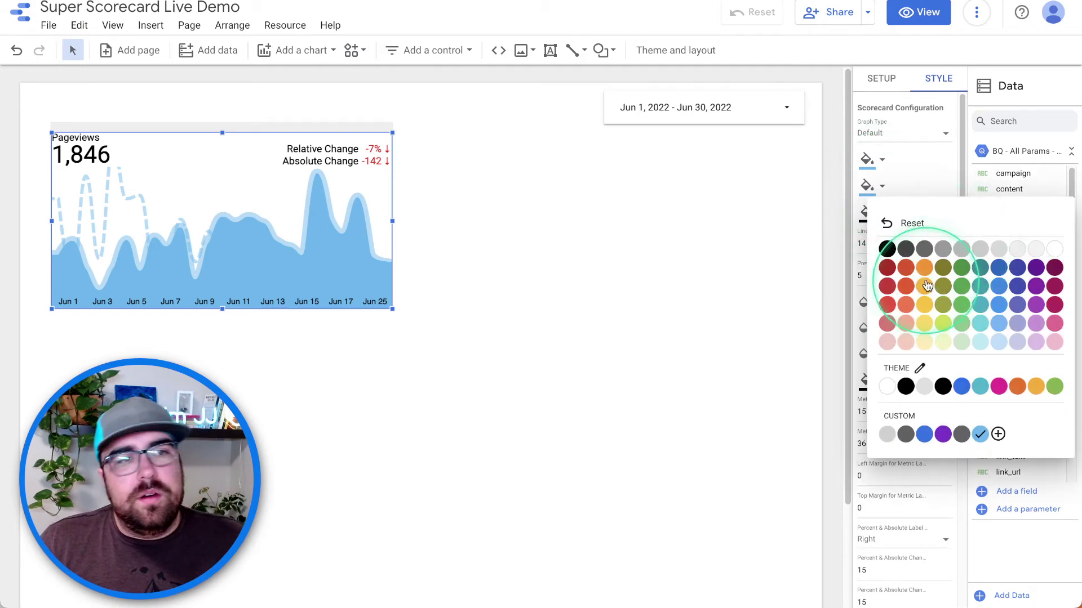
click(909, 269)
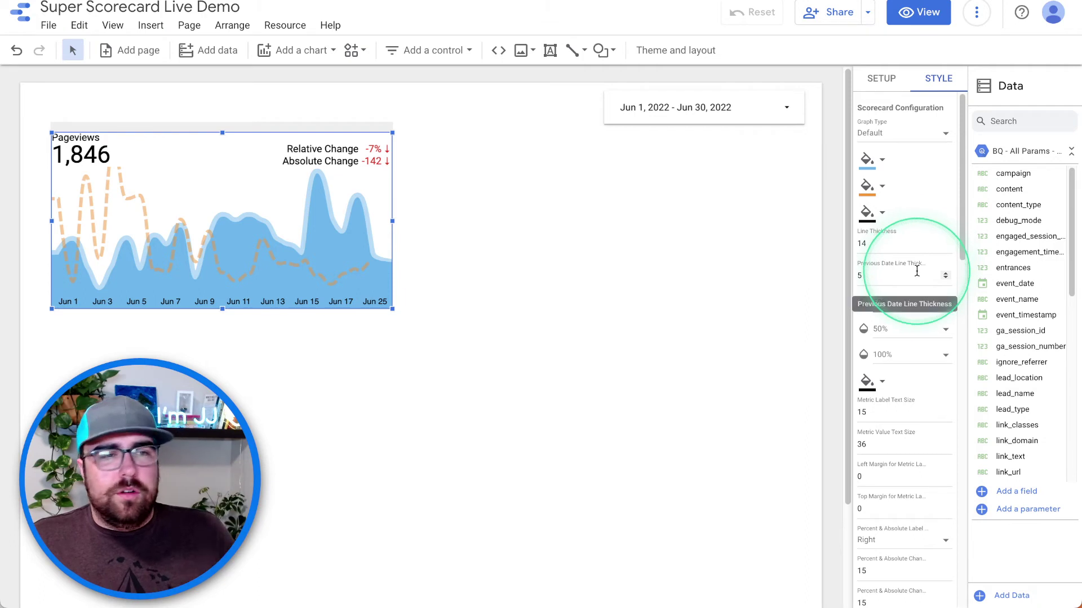
scroll(918, 372, down, 1)
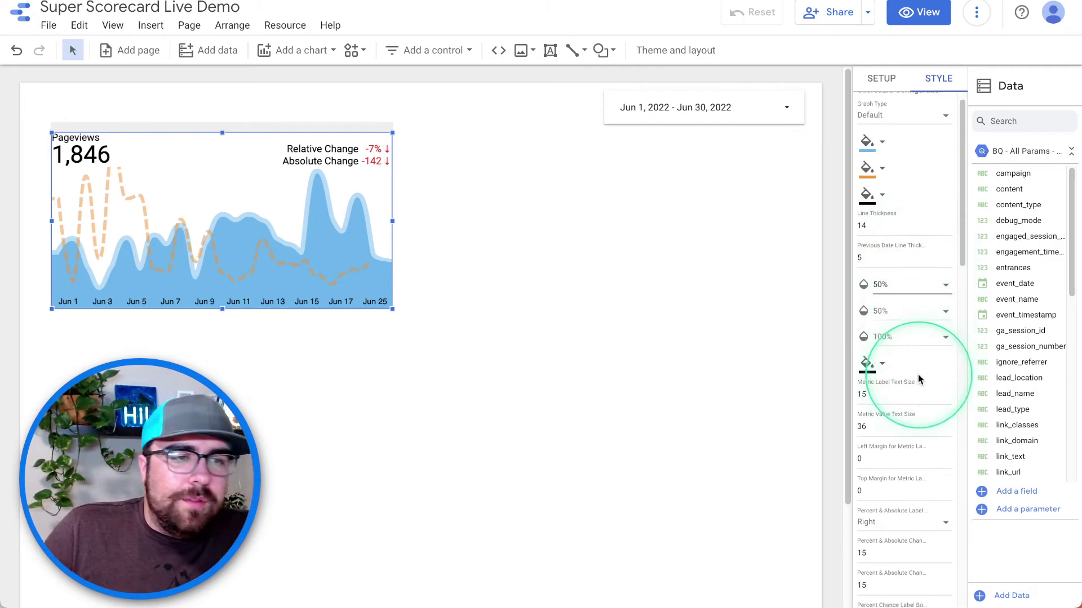
scroll(918, 378, down, 1)
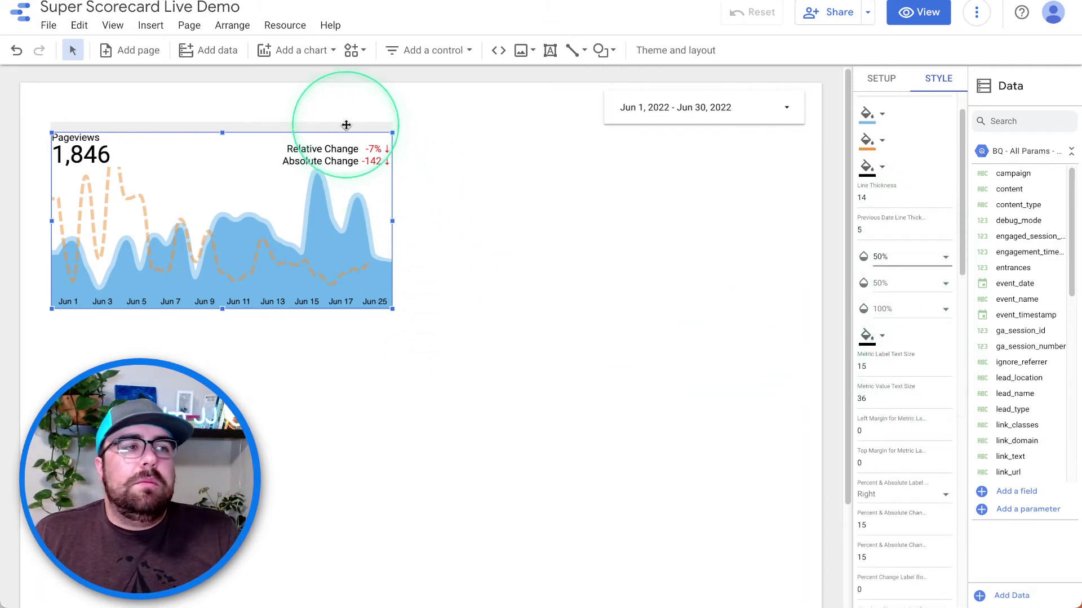
- Nudge the scorecard right and set metric value size 75 with left and top margins 10
drag(346, 125, 377, 132)
drag(408, 128, 417, 128)
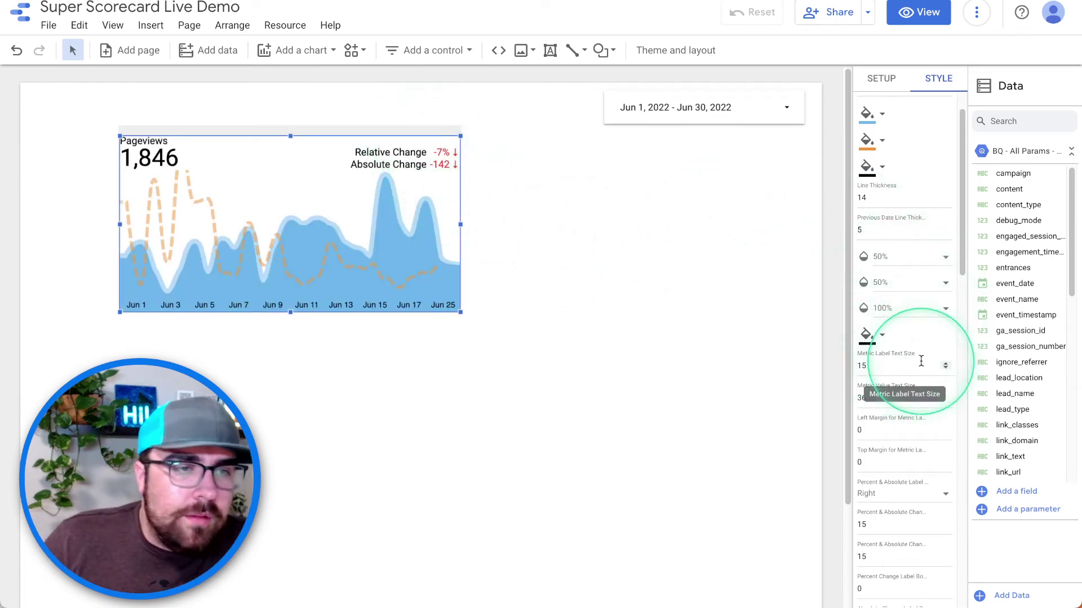
scroll(902, 390, down, 1)
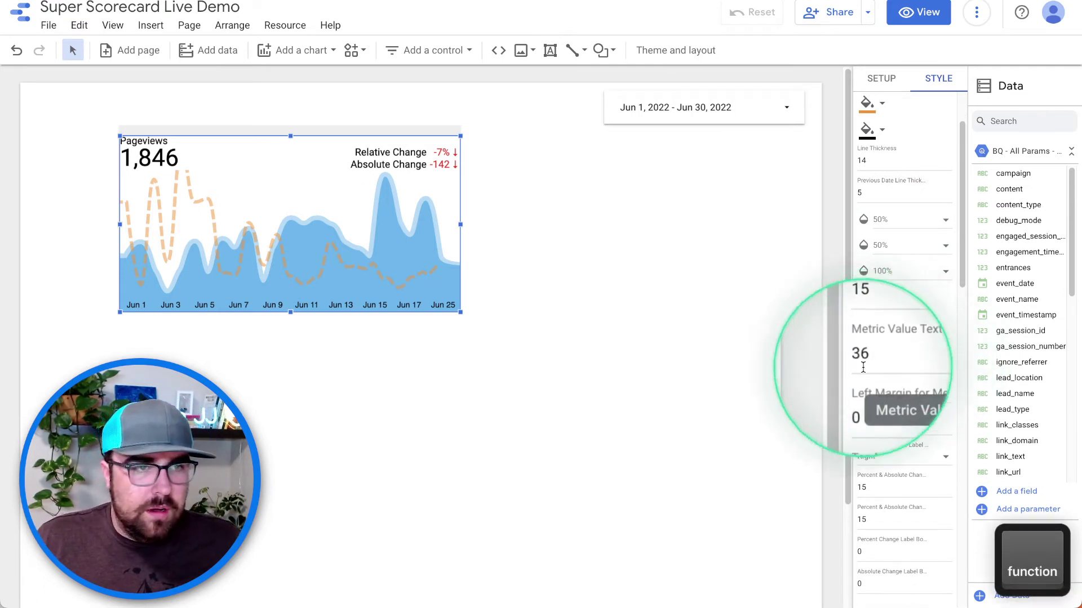
click(945, 359)
click(944, 358)
click(944, 358)
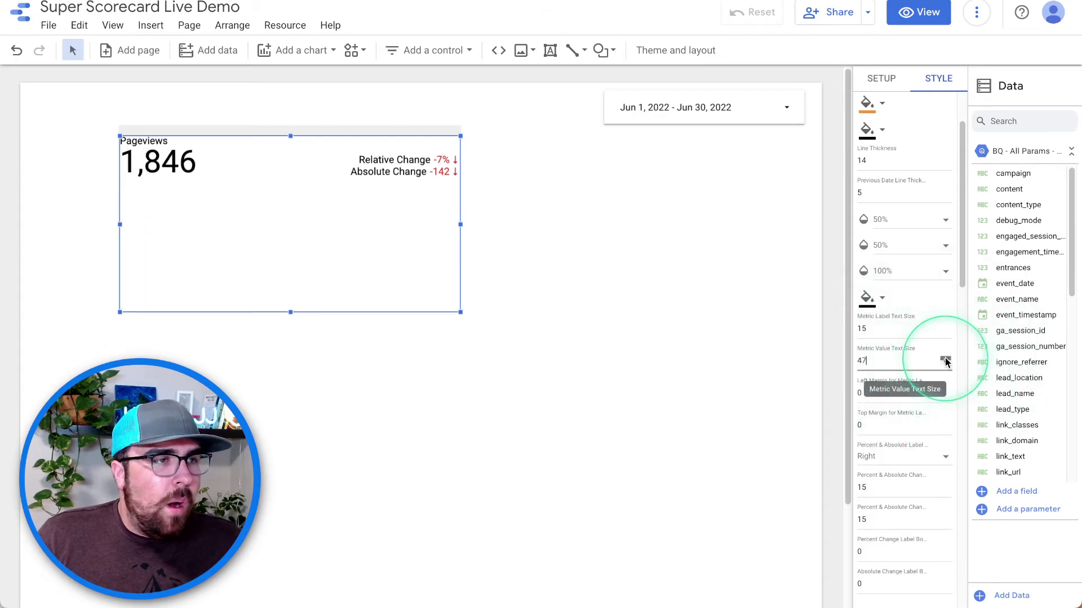
drag(945, 360, 944, 360)
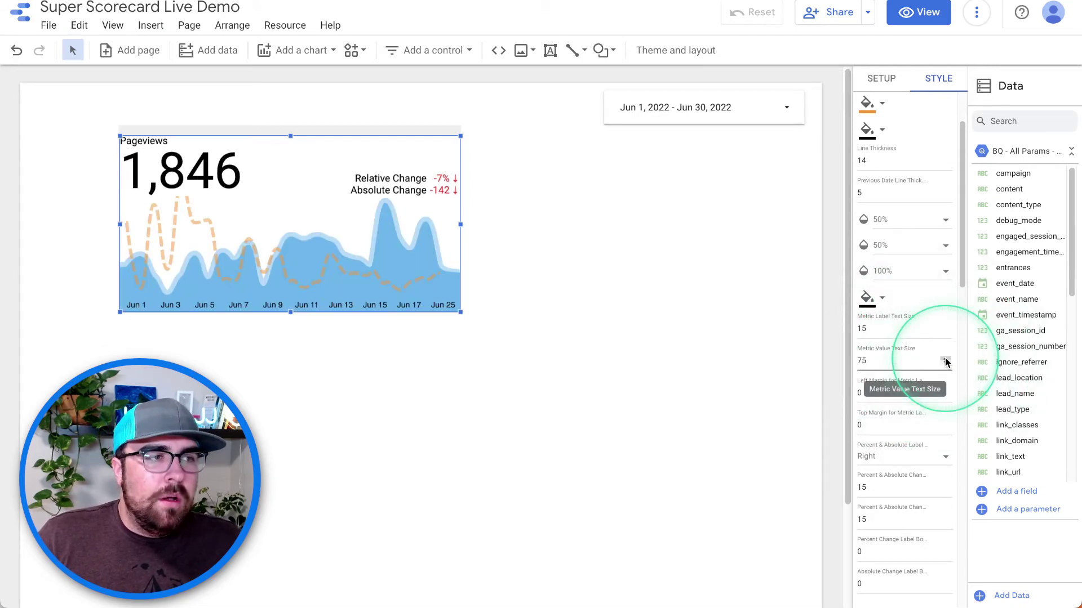
click(946, 392)
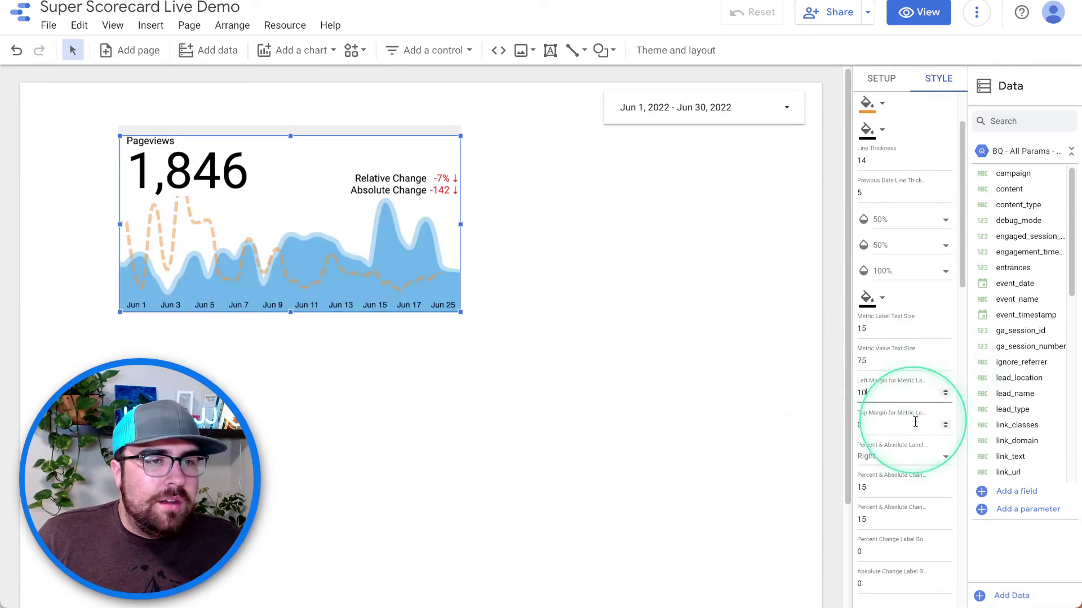
click(947, 423)
text(0)
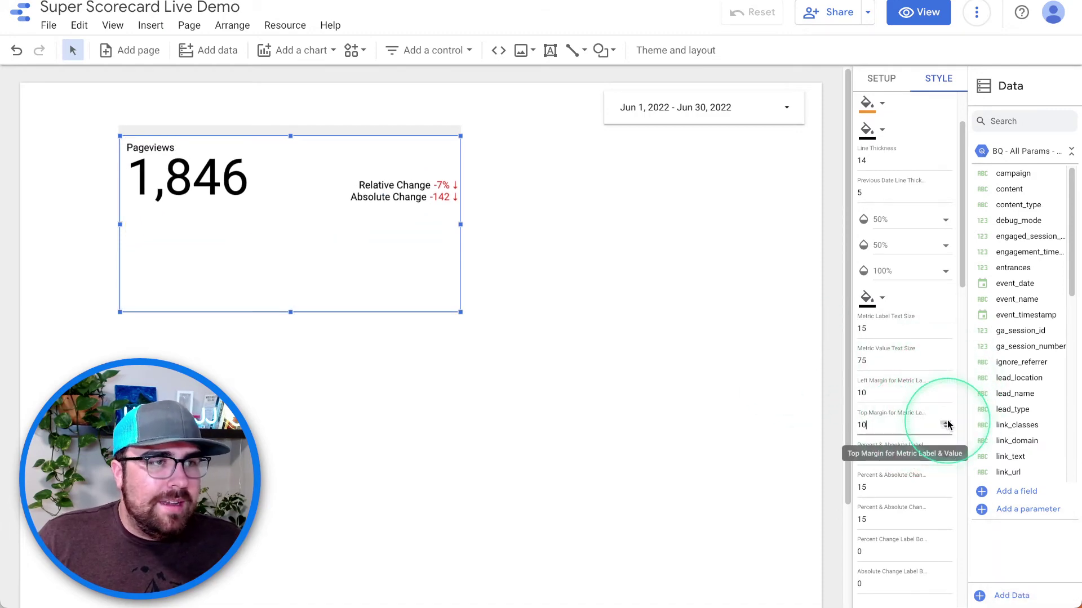
- Try left alignment for the change labels, then restore right alignment
click(948, 461)
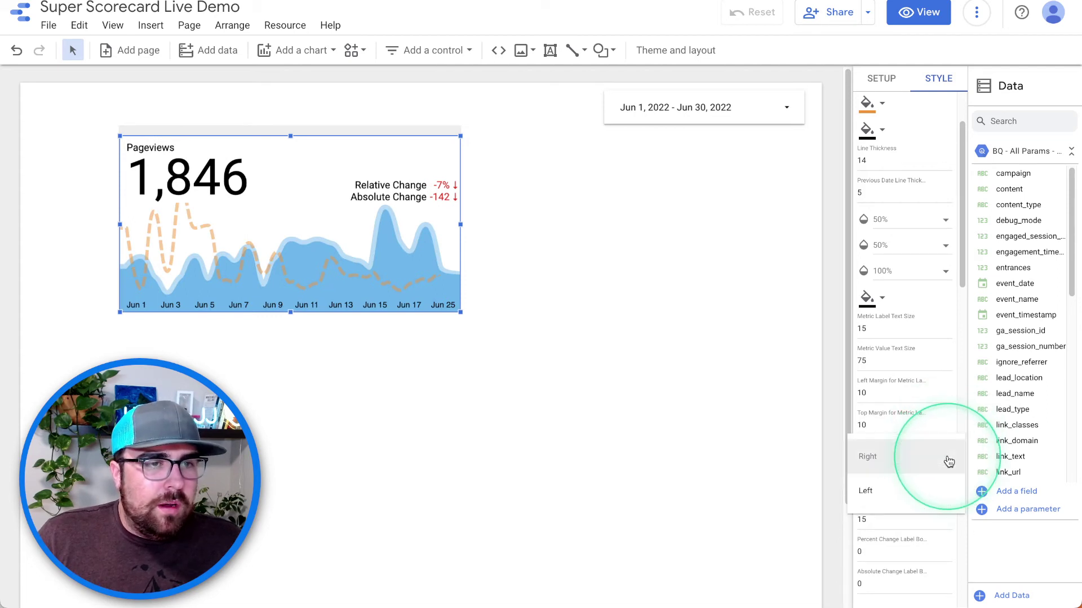
click(927, 489)
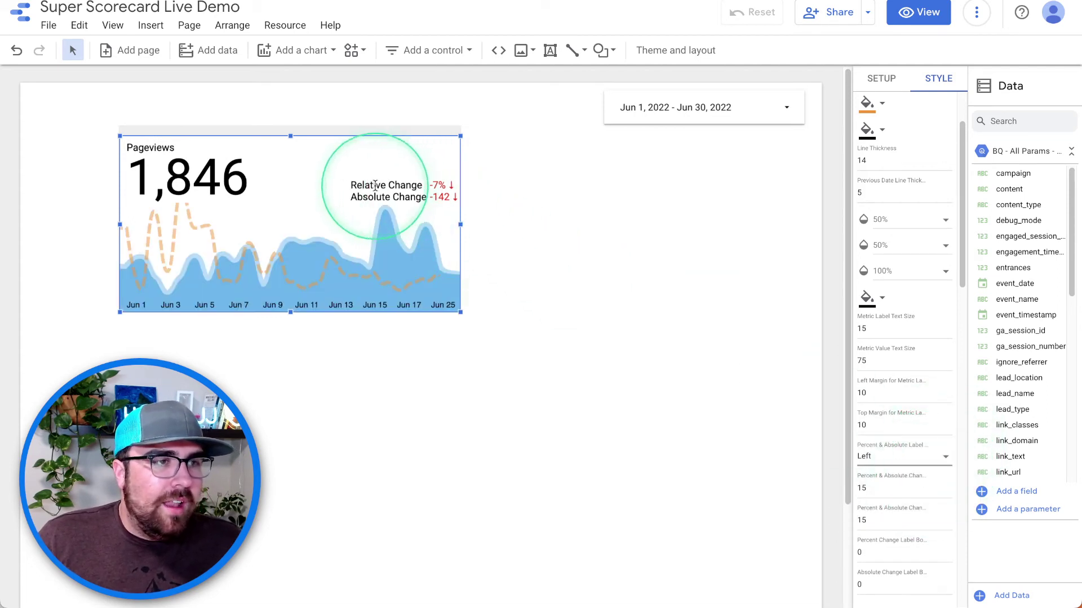
drag(375, 185, 380, 195)
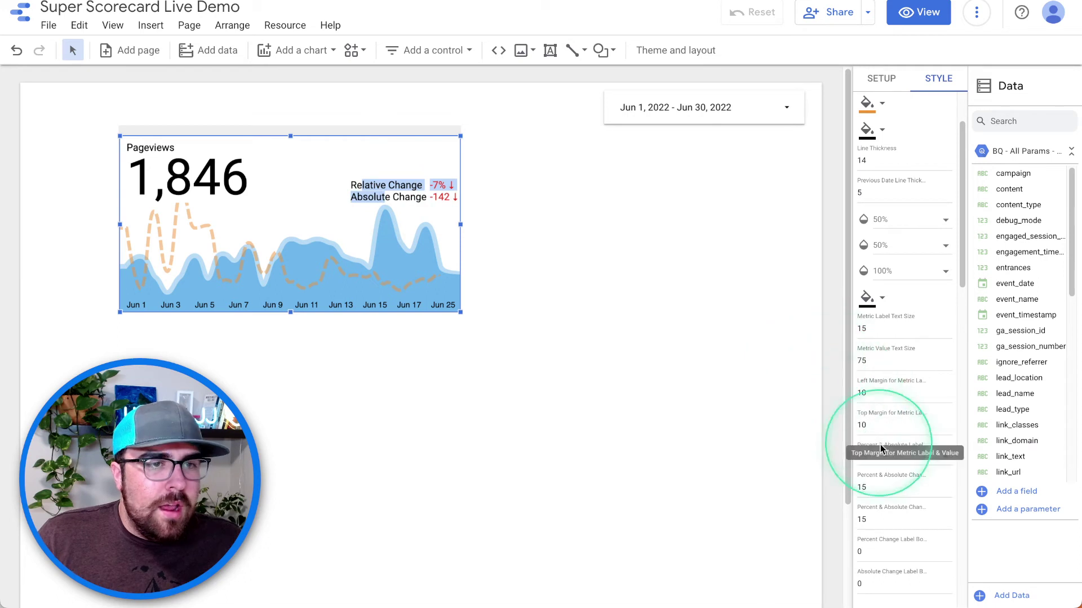
click(898, 458)
click(906, 424)
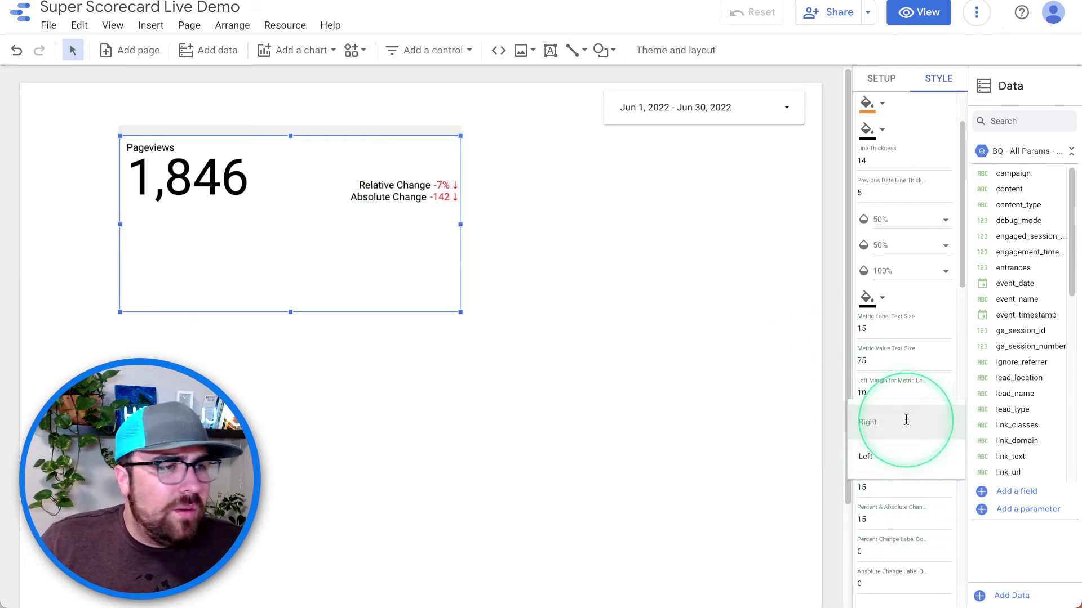
click(673, 265)
click(284, 167)
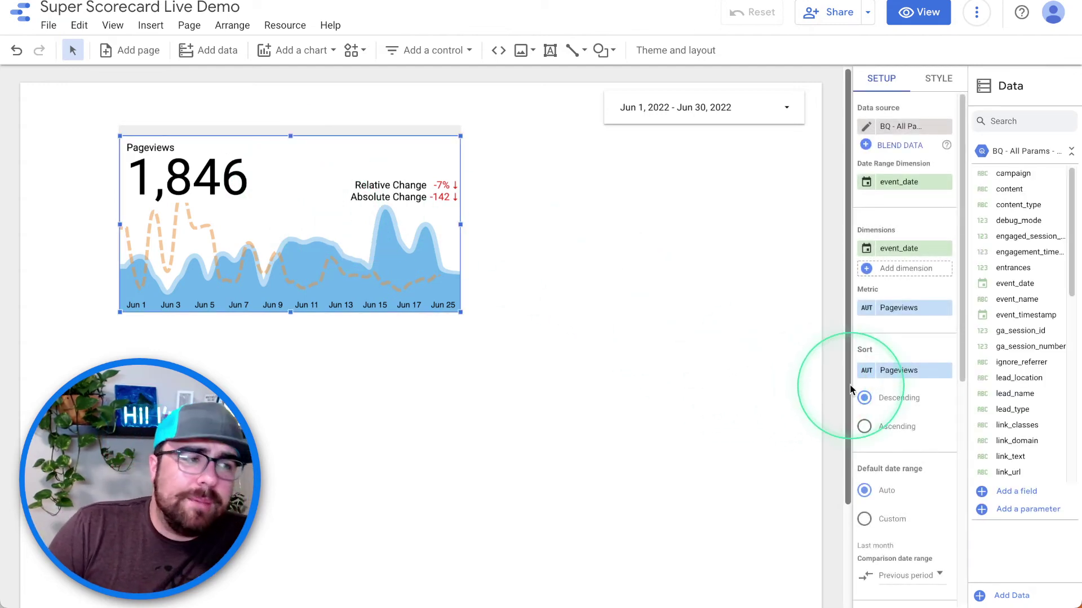
- Set the change label font size to 17 and the change value font size to 29
click(947, 87)
scroll(907, 428, down, 1)
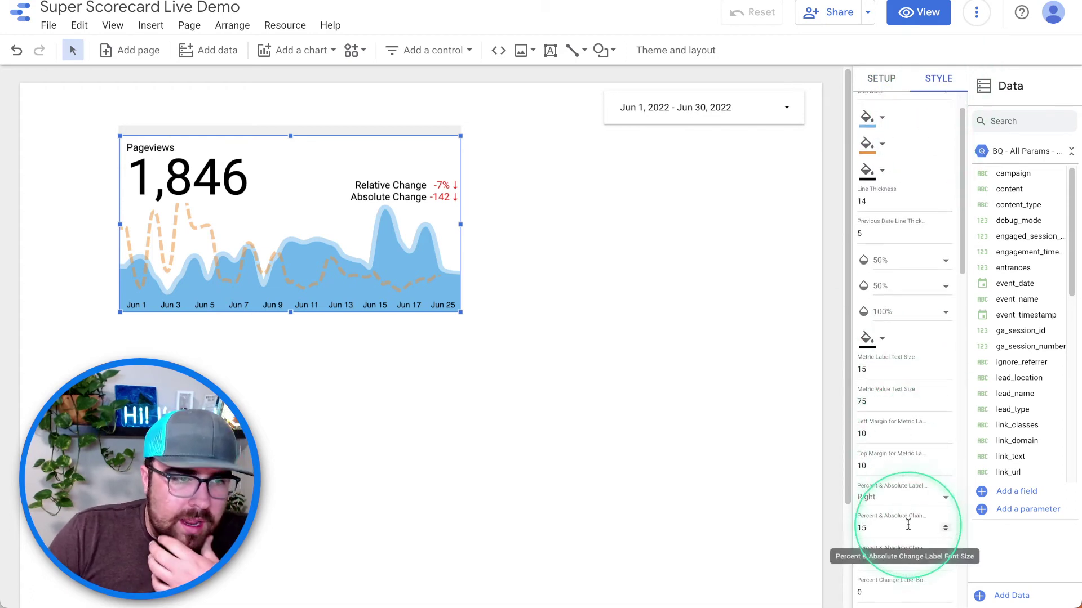
scroll(908, 525, down, 1)
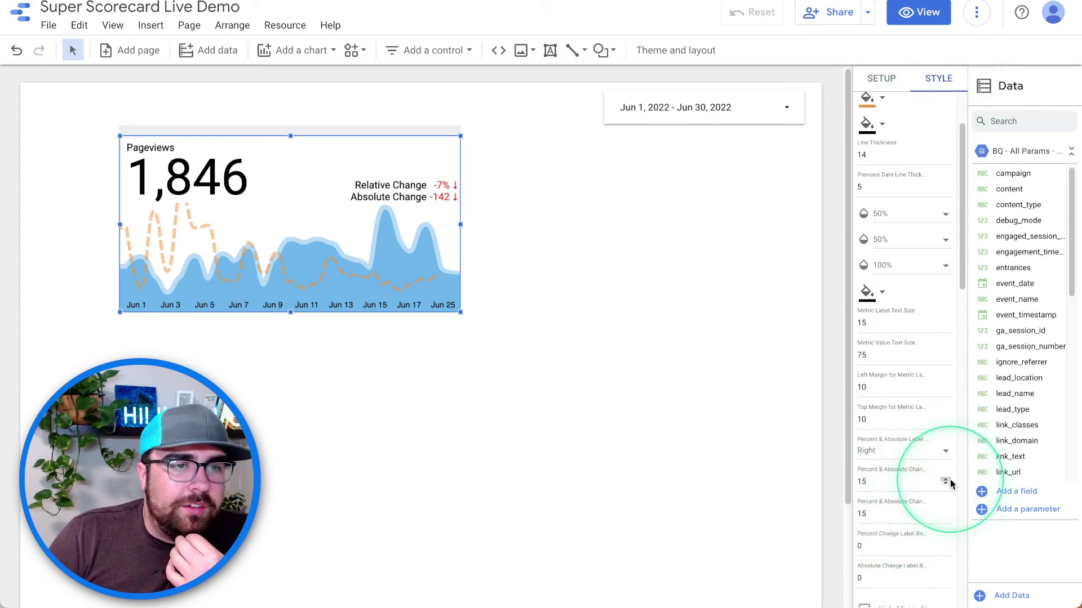
click(945, 480)
click(945, 480)
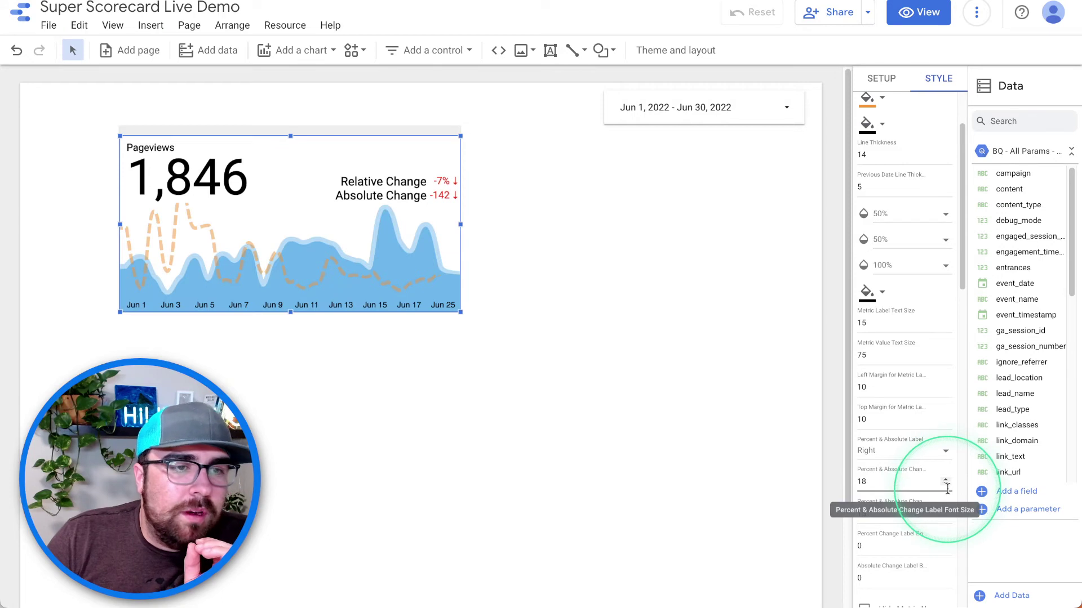
click(946, 485)
click(946, 485)
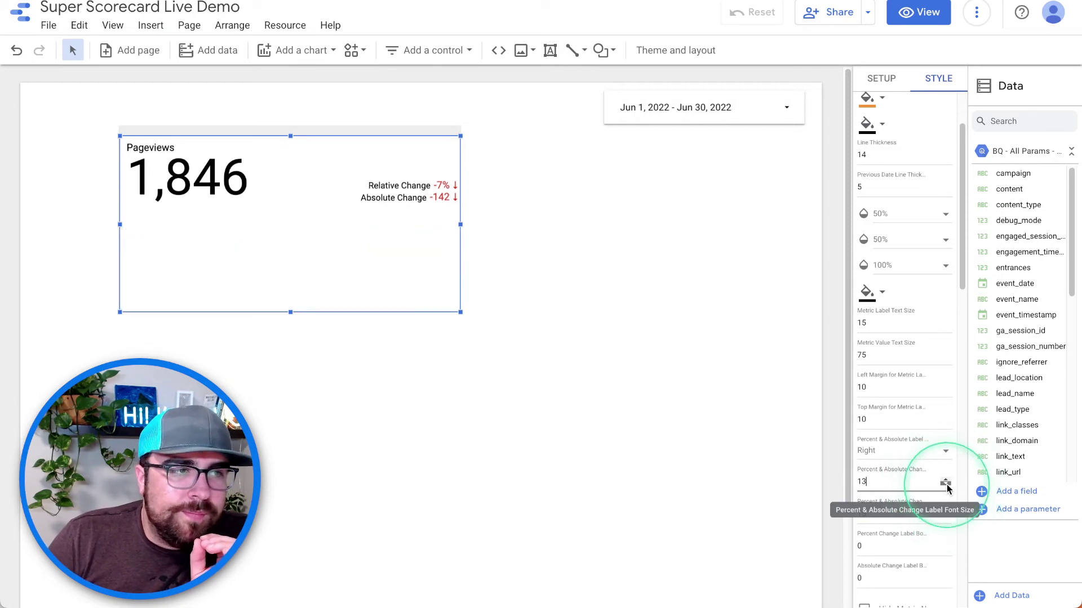
click(946, 485)
click(946, 485)
click(946, 484)
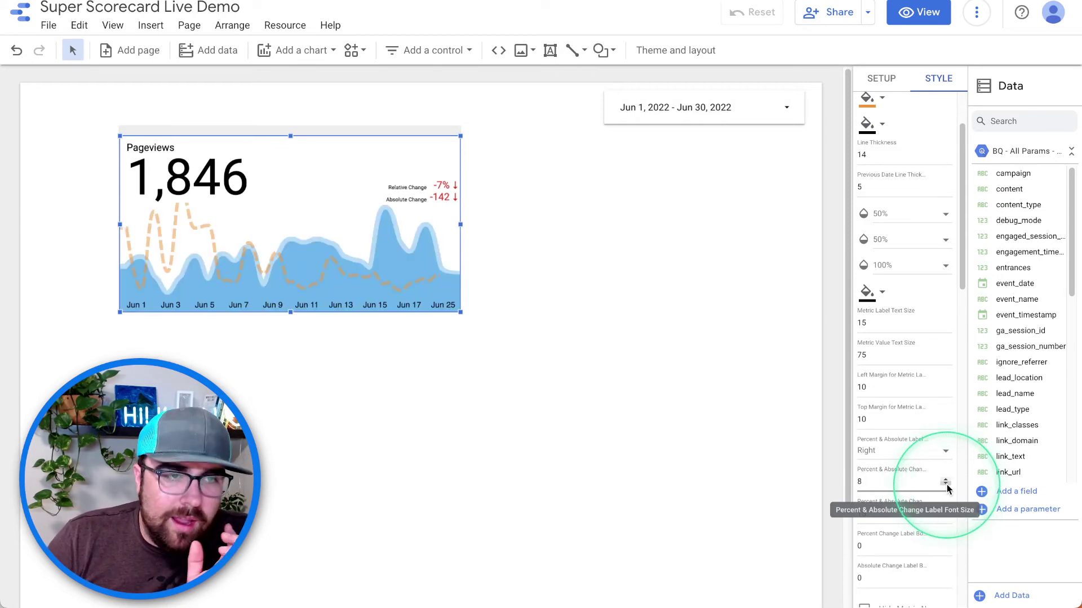
click(945, 514)
click(945, 514)
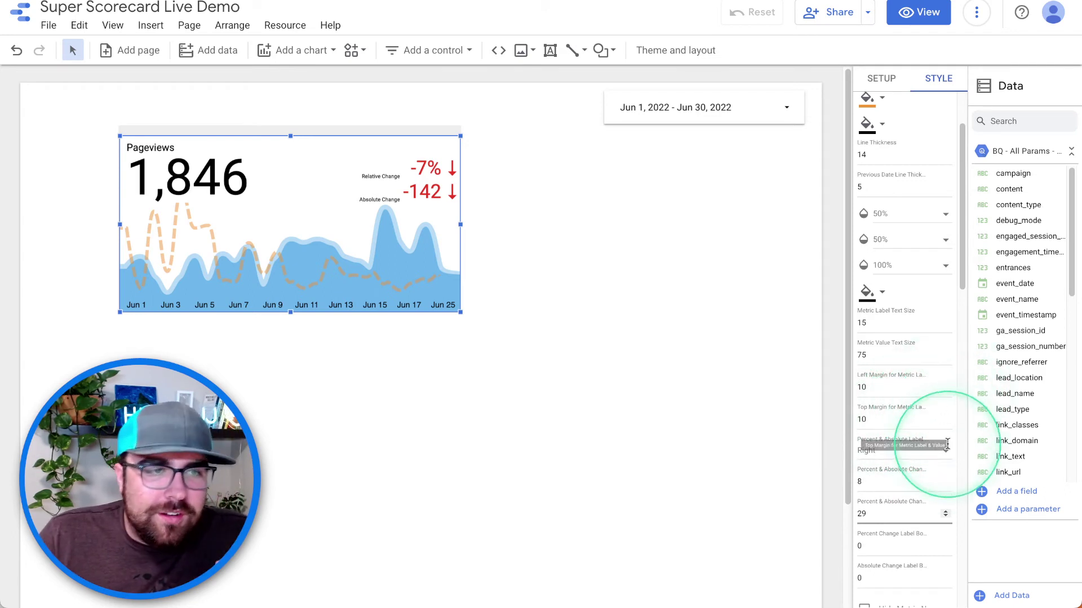
click(945, 480)
click(945, 479)
click(945, 479)
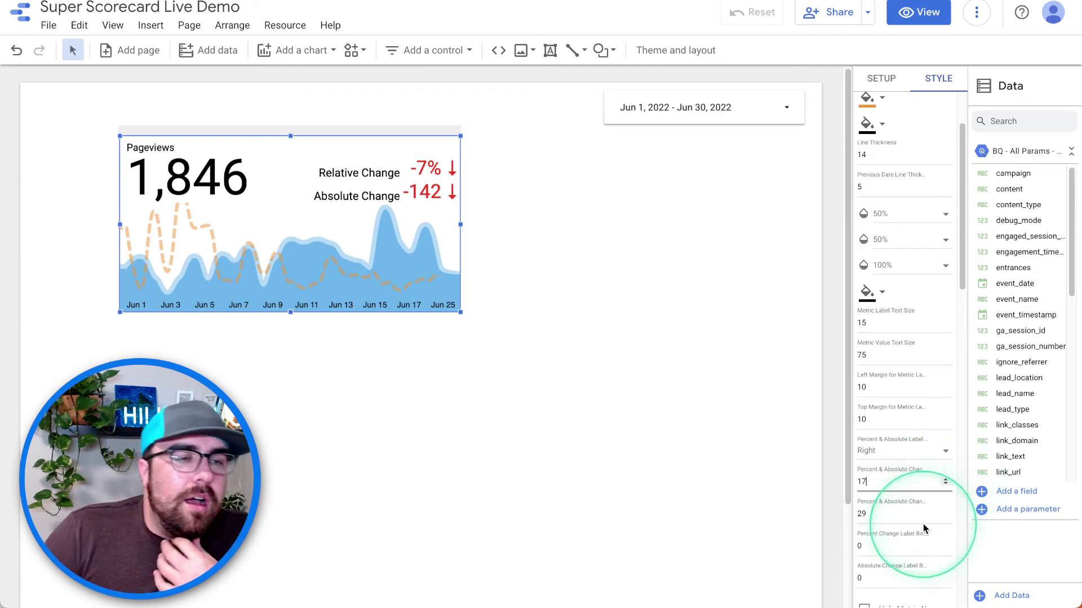
- Give the change labels bottom margins of 6 and 9 and move the scorecard up-left
click(945, 542)
click(944, 543)
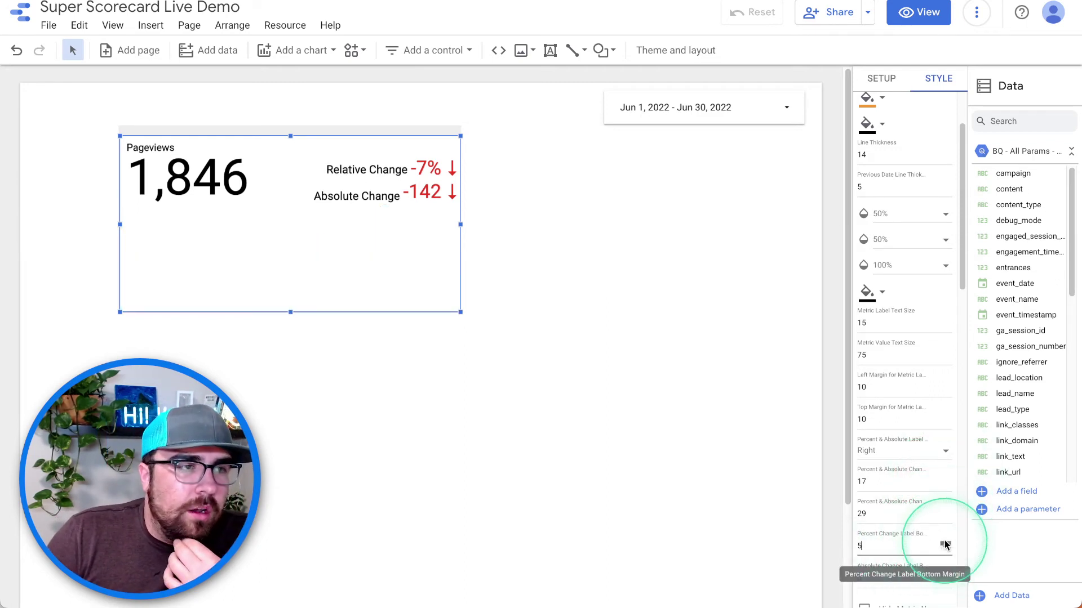
click(945, 577)
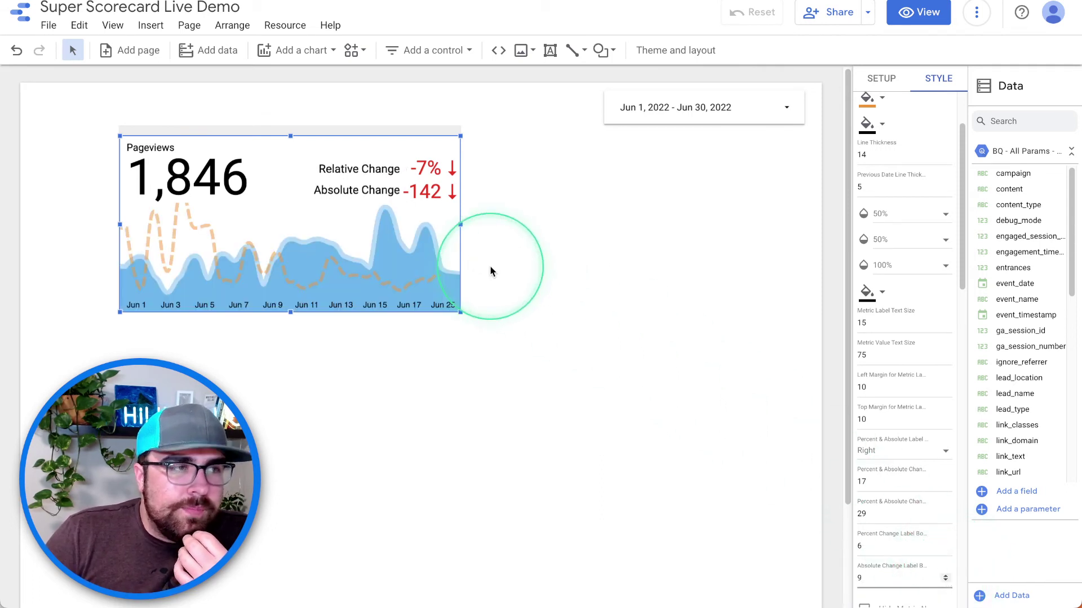
drag(349, 130, 289, 123)
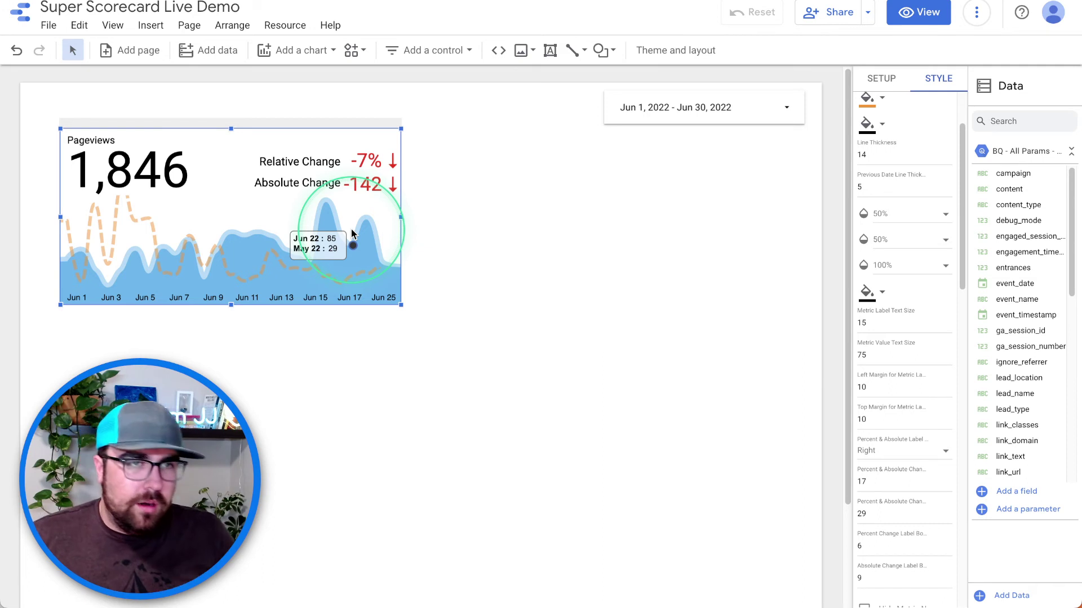
scroll(890, 473, down, 9)
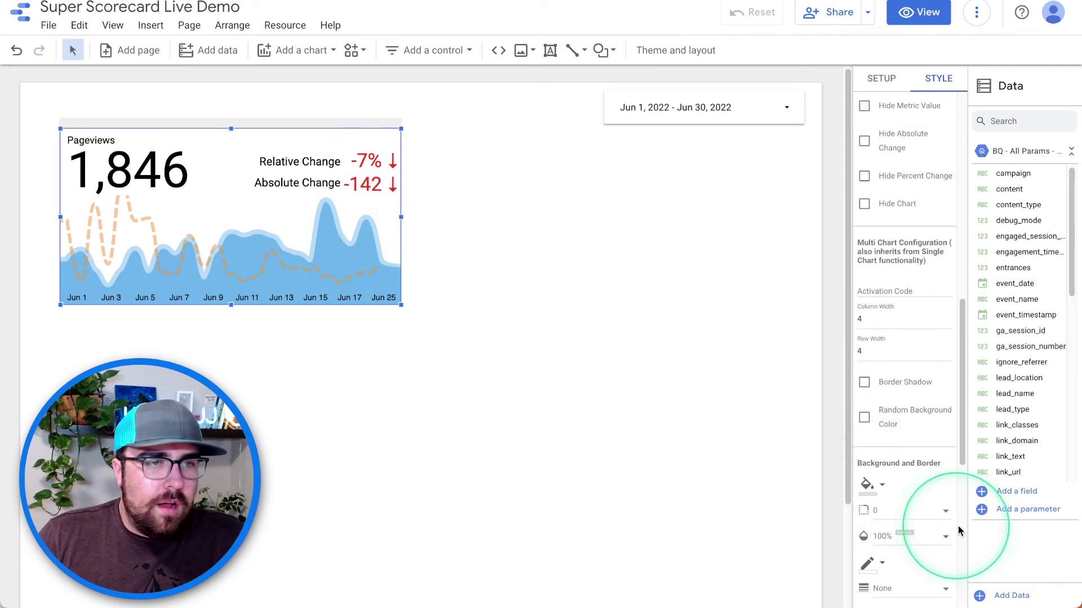
click(896, 210)
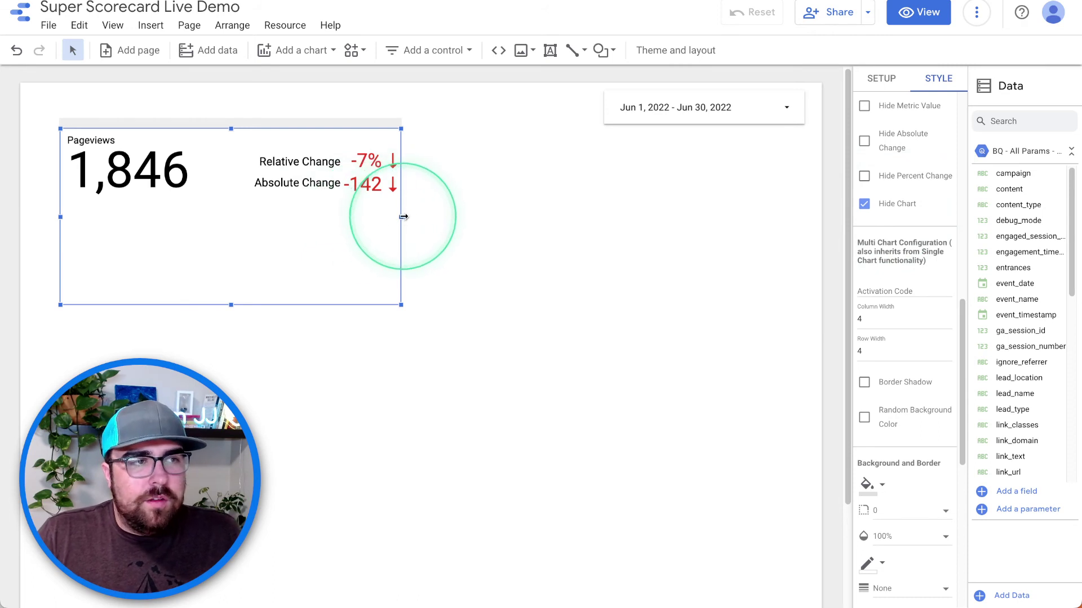
drag(403, 217, 319, 217)
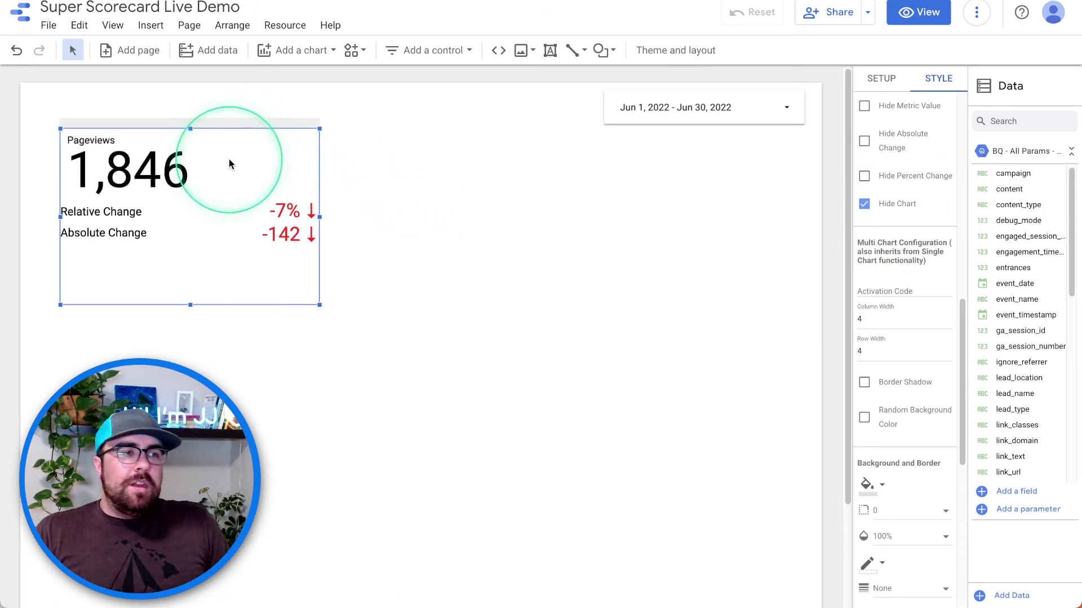
drag(319, 218, 276, 217)
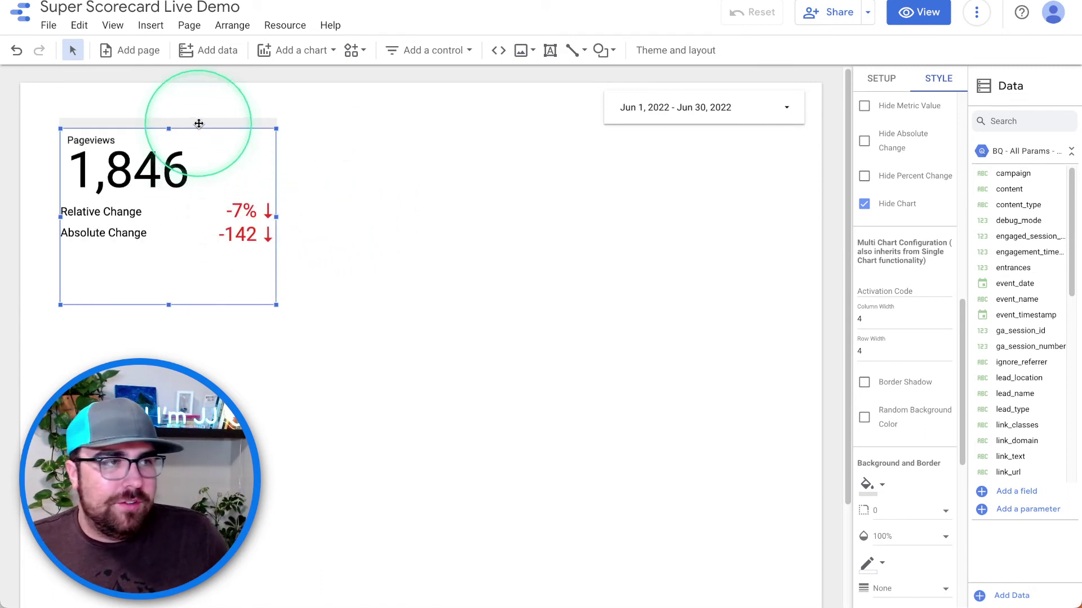
- Paste a copy of the Pageviews scorecard beside it and switch its metric to Users
key(super+v)
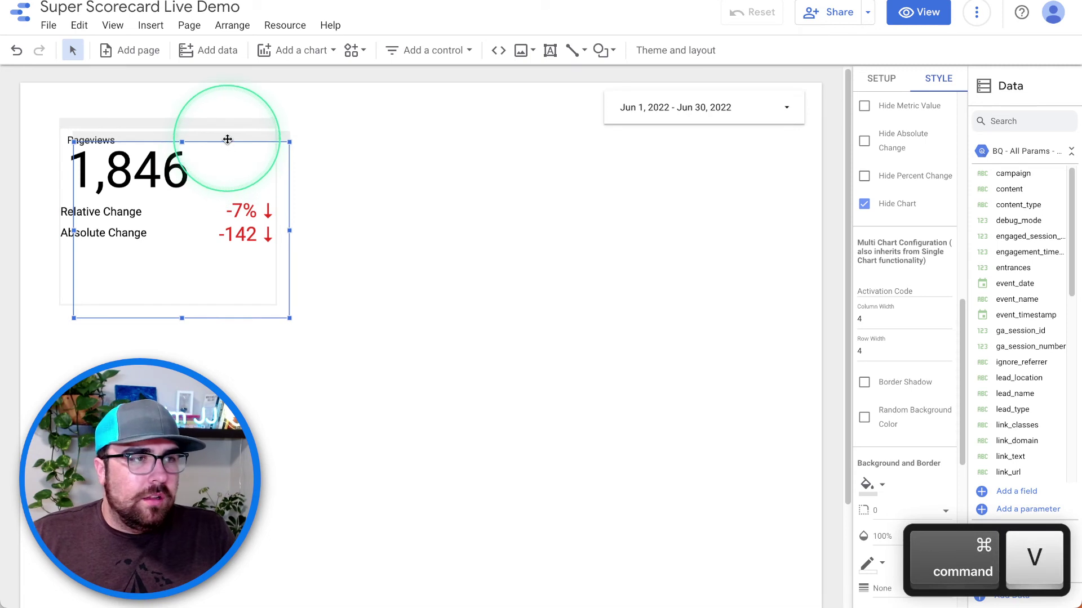
drag(227, 139, 443, 119)
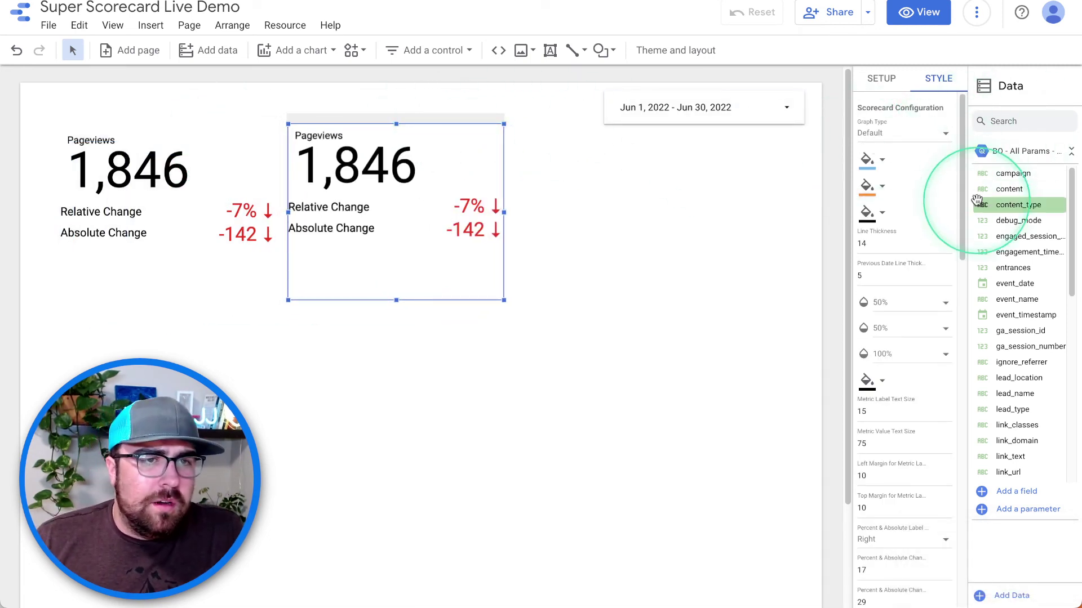
click(1018, 120)
text(users)
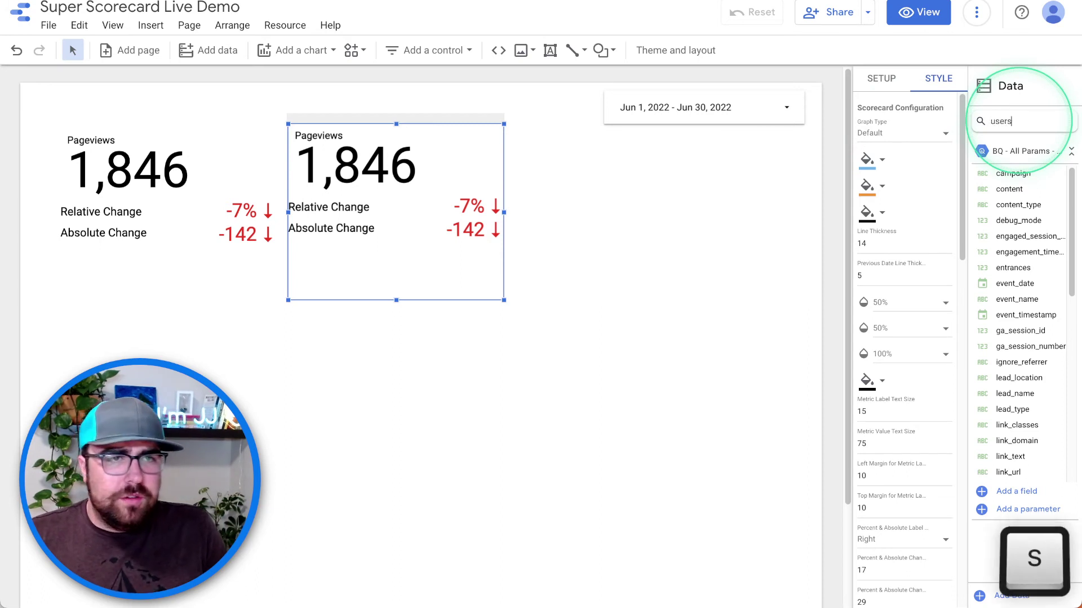
scroll(947, 198, down, 5)
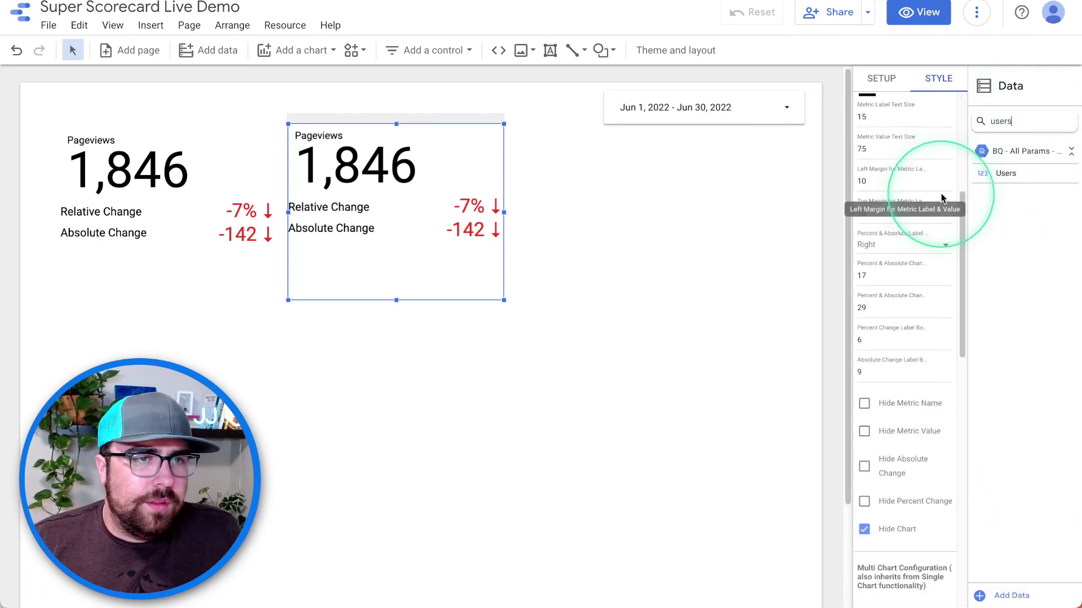
scroll(924, 185, up, 5)
click(902, 78)
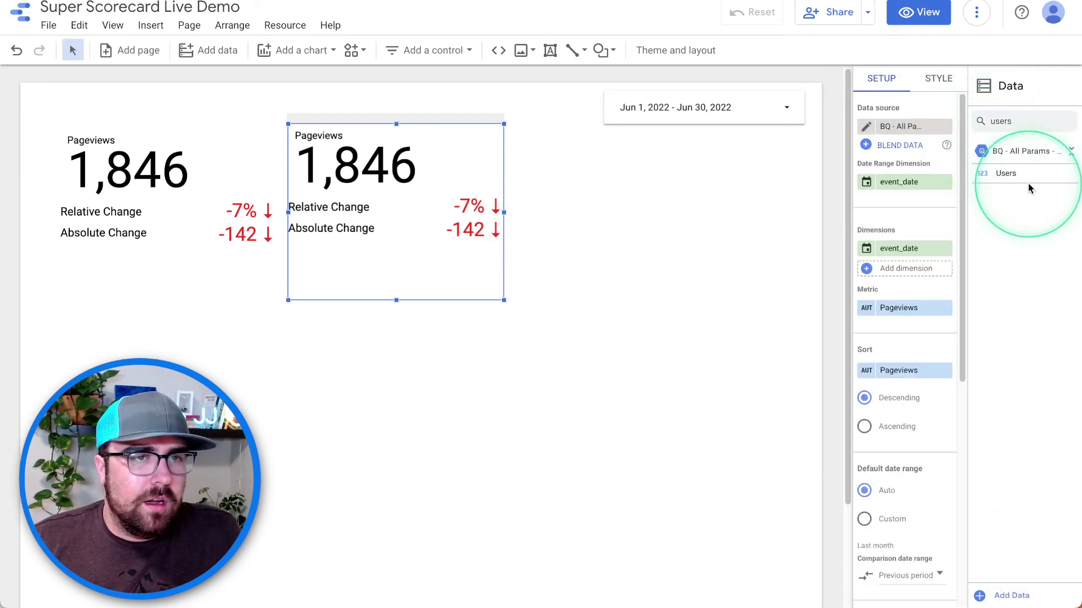
drag(997, 173, 907, 308)
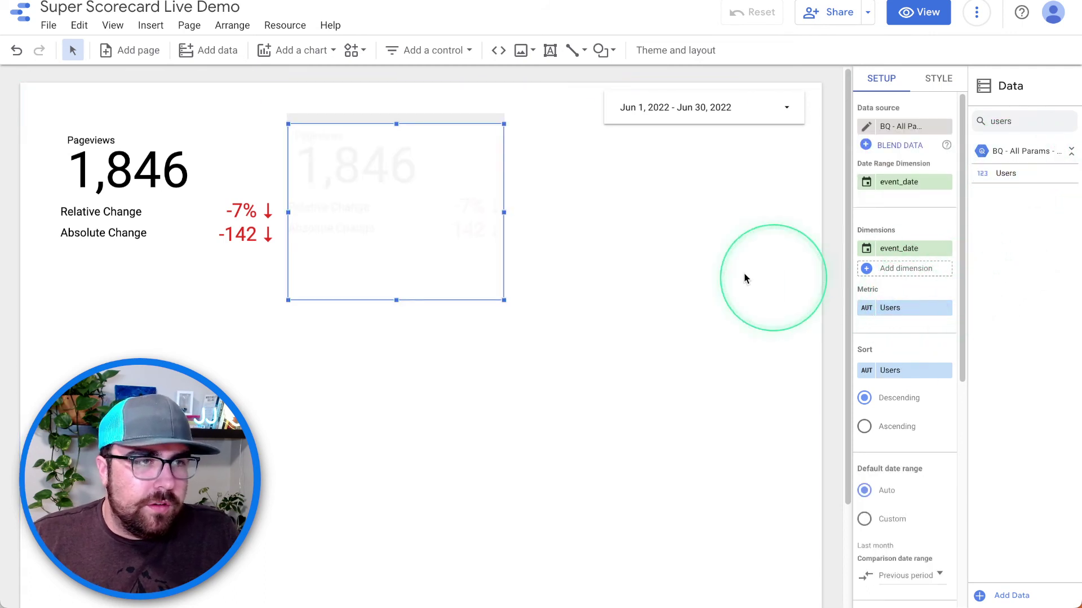
- Duplicate the Users scorecard to its right with metric Record Count, then select all three
key(super+c)
key(super+v)
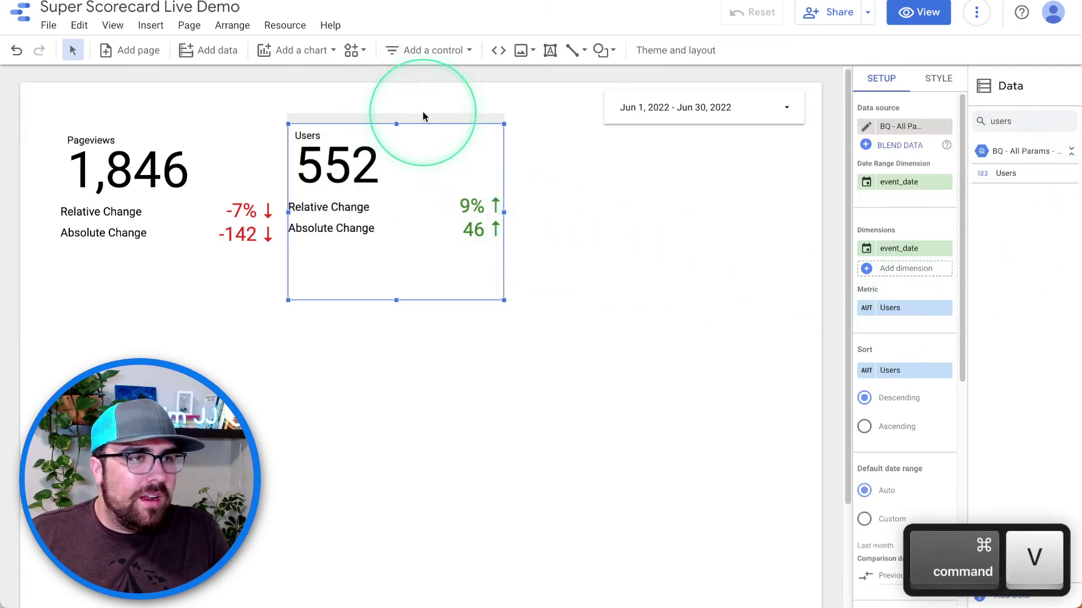
key(super+v)
drag(428, 131, 656, 120)
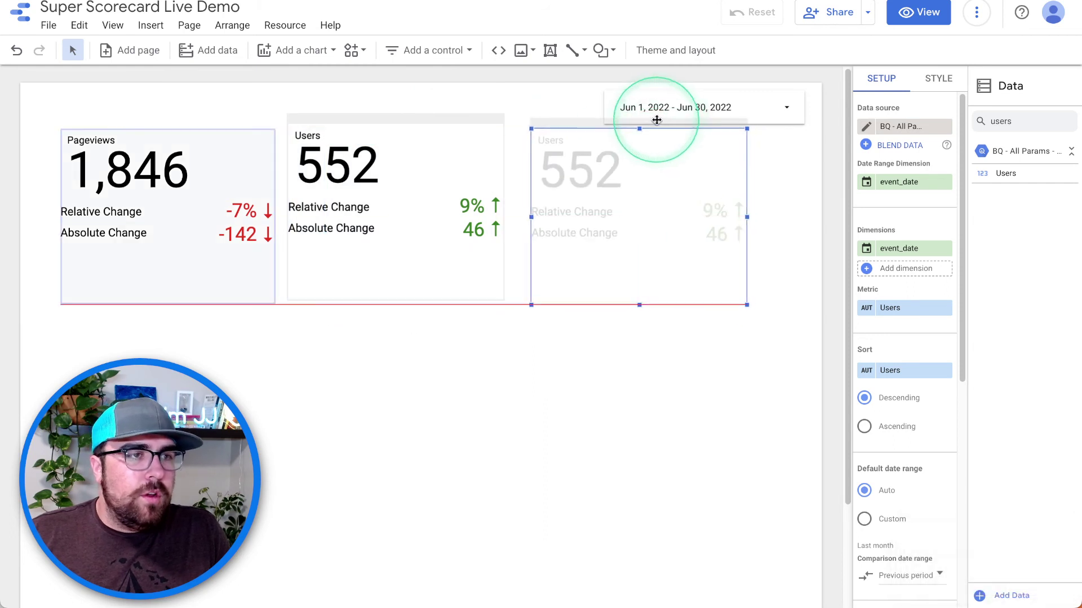
double_click(1033, 123)
text(eve)
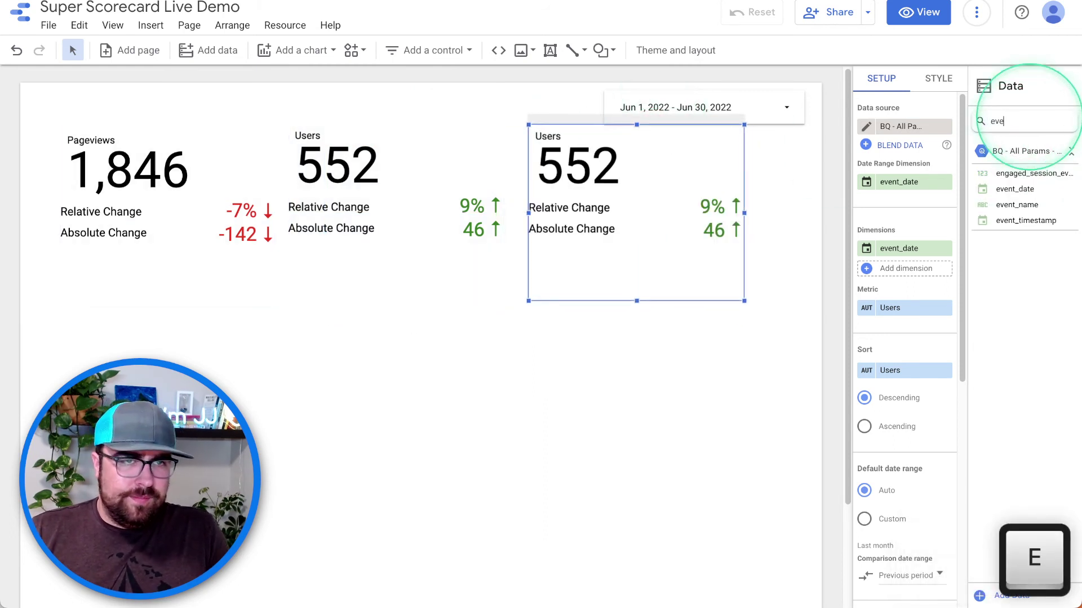
key(super+a)
text(rec)
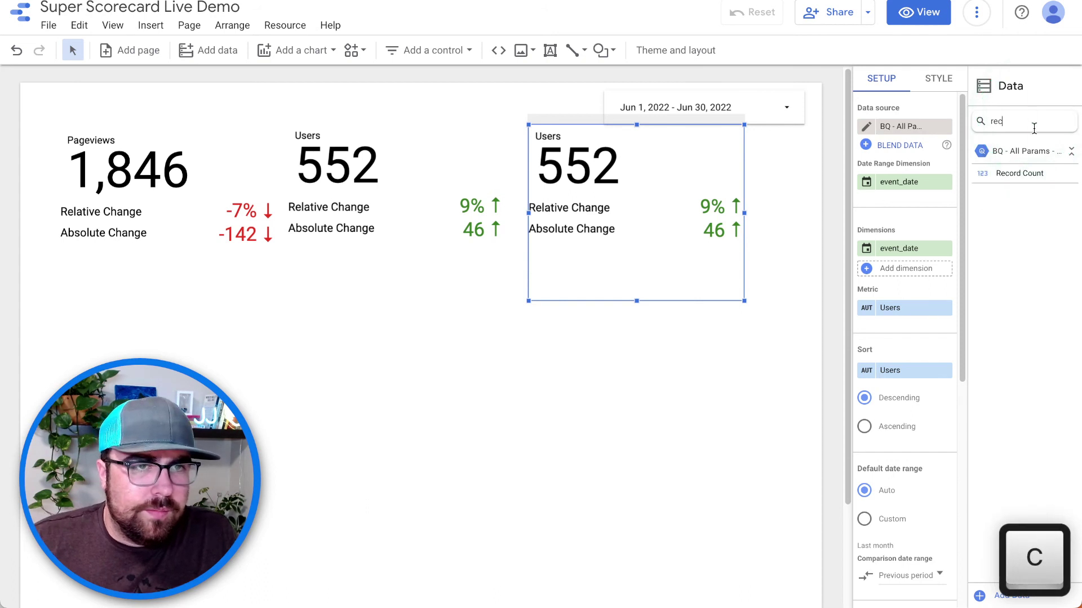
drag(1033, 173, 923, 309)
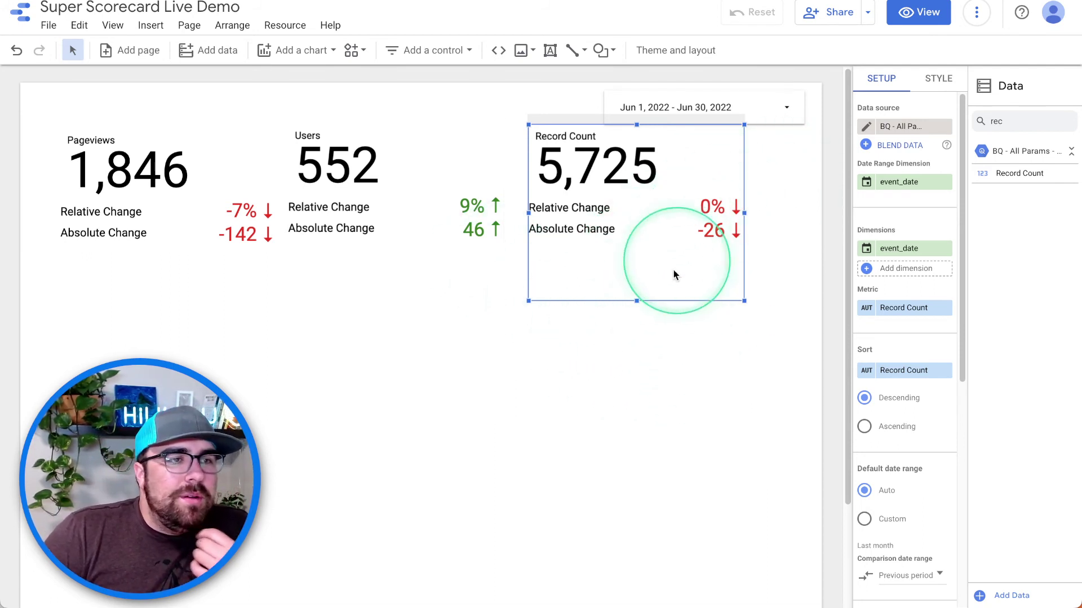
drag(664, 372, 271, 225)
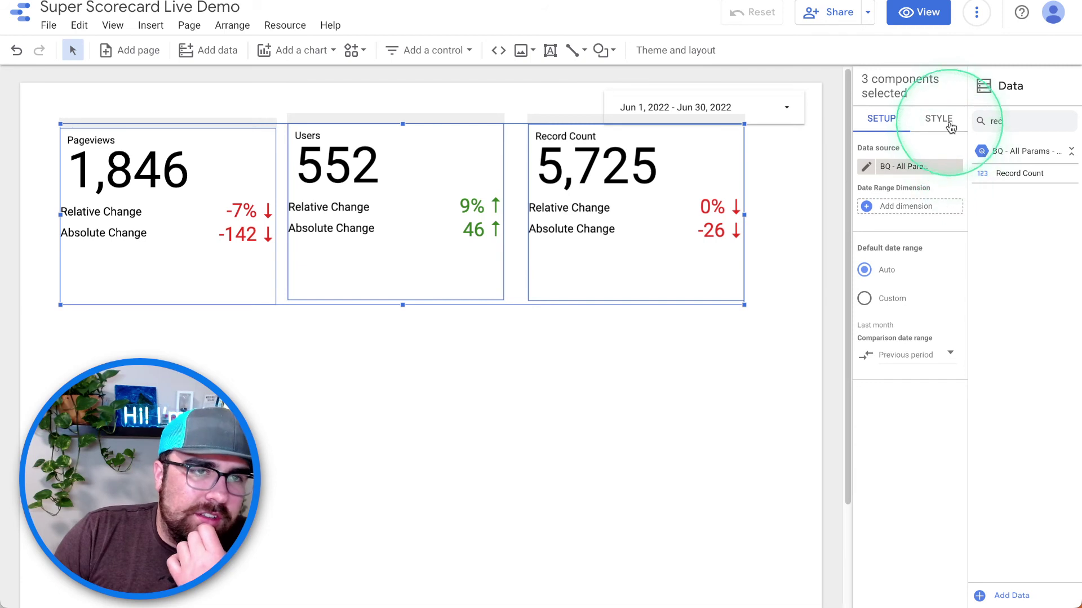
- Show trend charts on all three scorecards and make the scorecards taller
click(951, 125)
scroll(948, 442, down, 10)
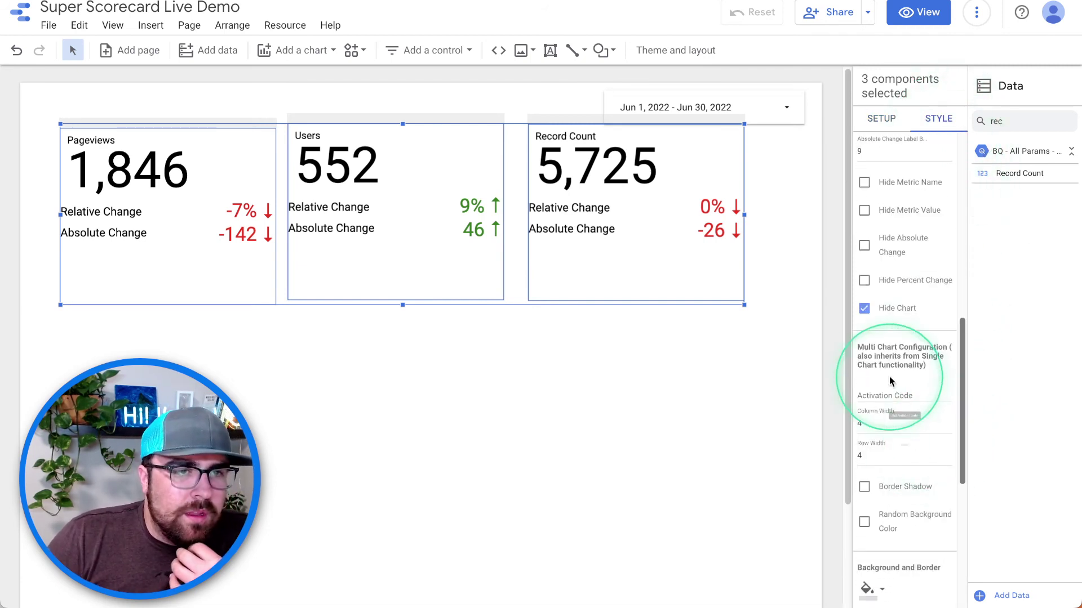
click(896, 317)
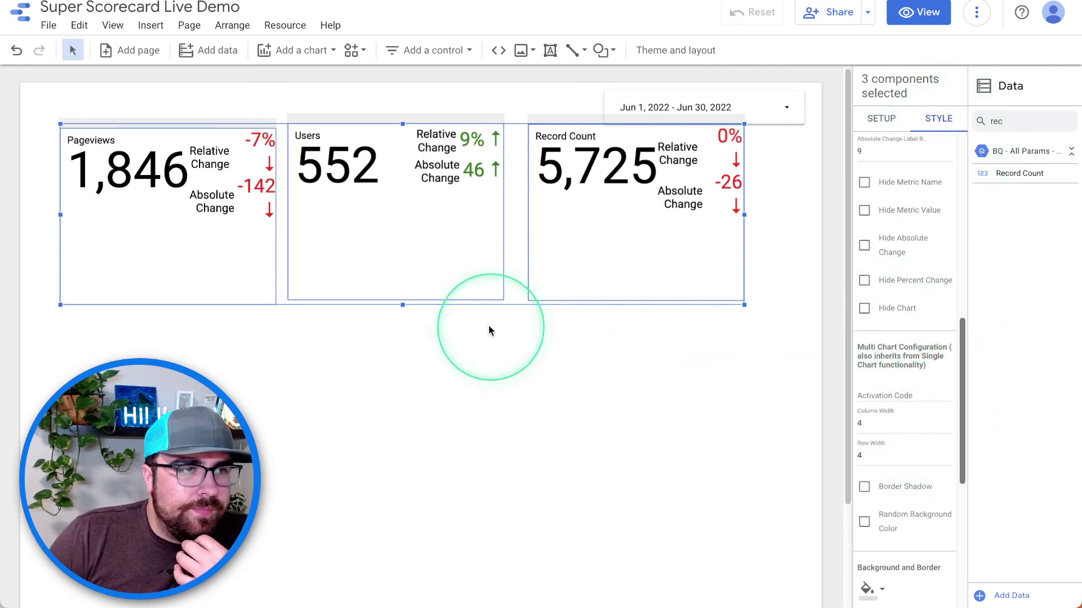
drag(401, 307, 423, 544)
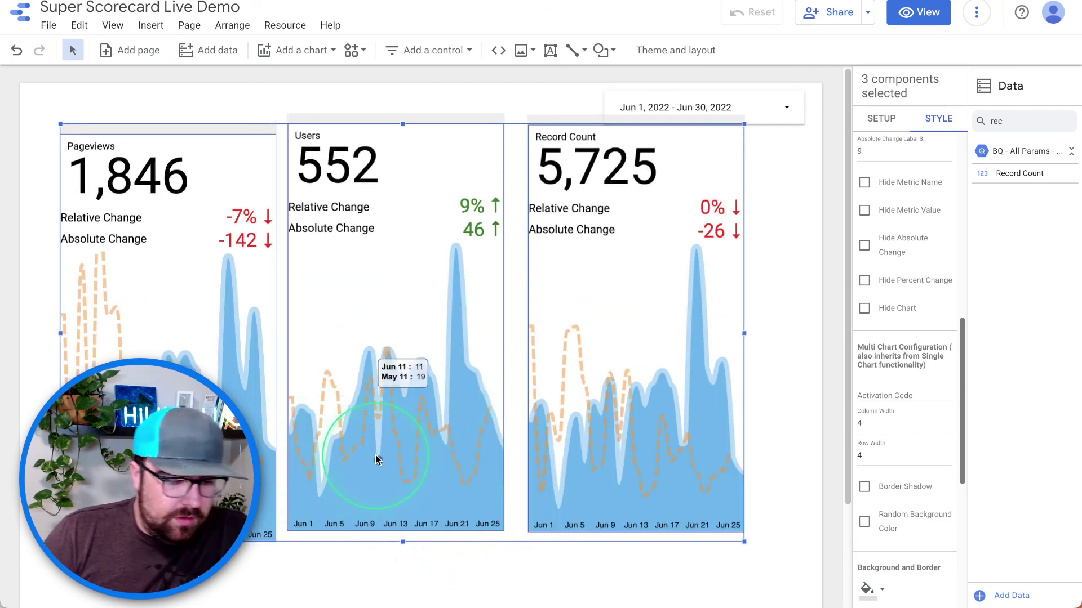
- Set the Record Count and Users charts to Bar Chart, colouring the Users bars green
click(622, 397)
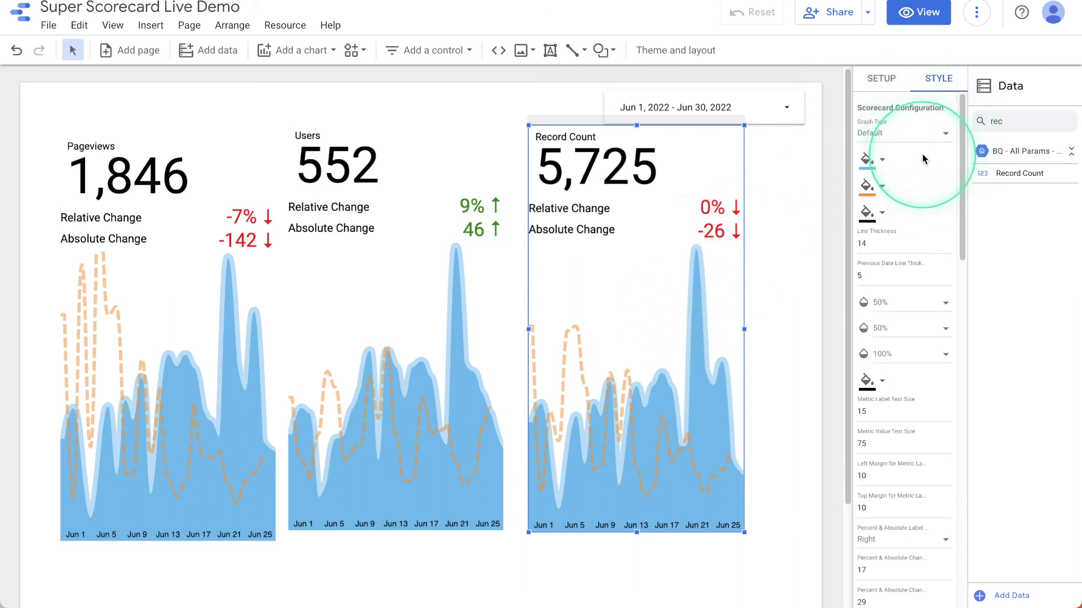
click(908, 142)
click(883, 209)
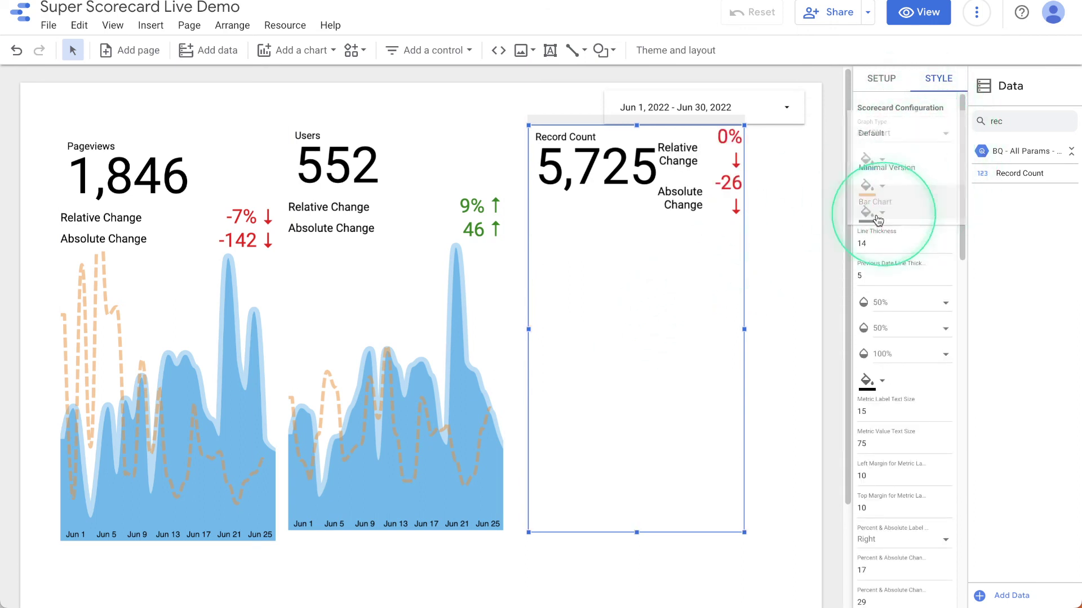
click(446, 325)
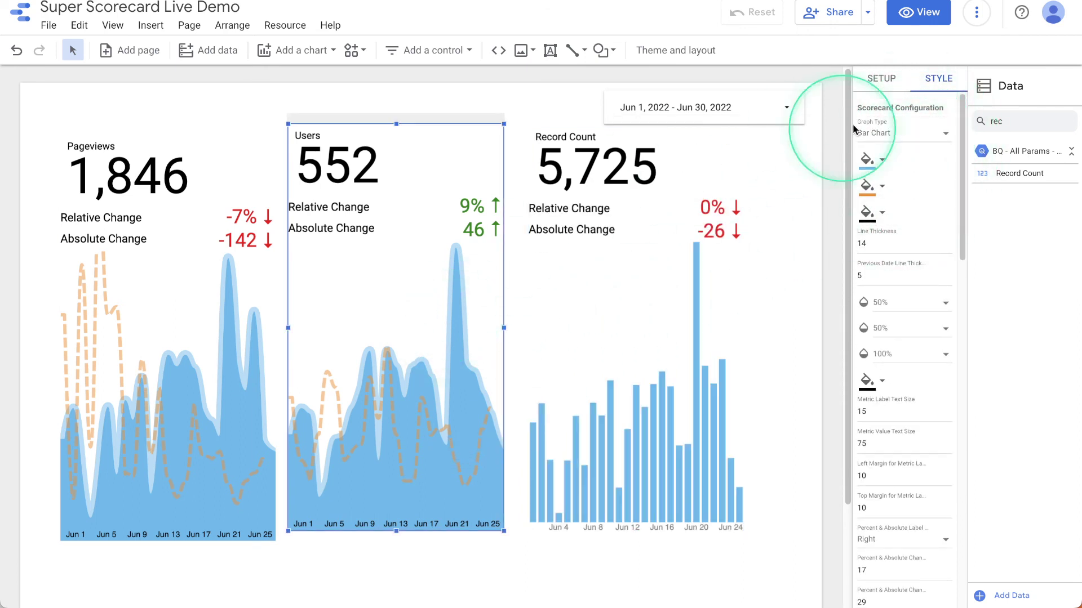
click(913, 141)
click(900, 214)
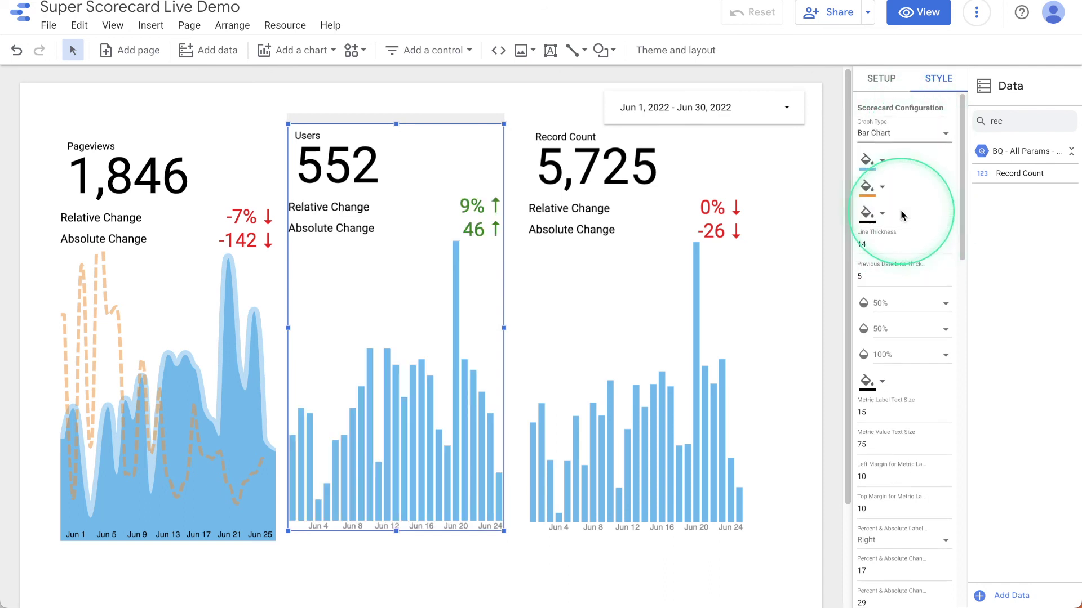
click(881, 186)
click(962, 261)
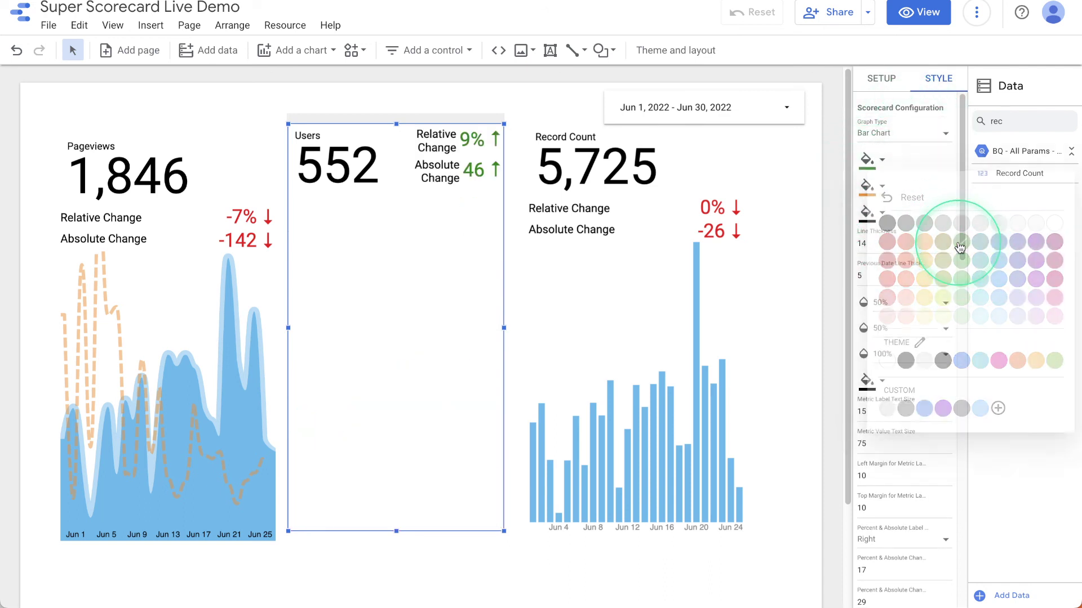
- Set the Pageviews chart to Bar Chart with purple as the third chart colour
click(272, 287)
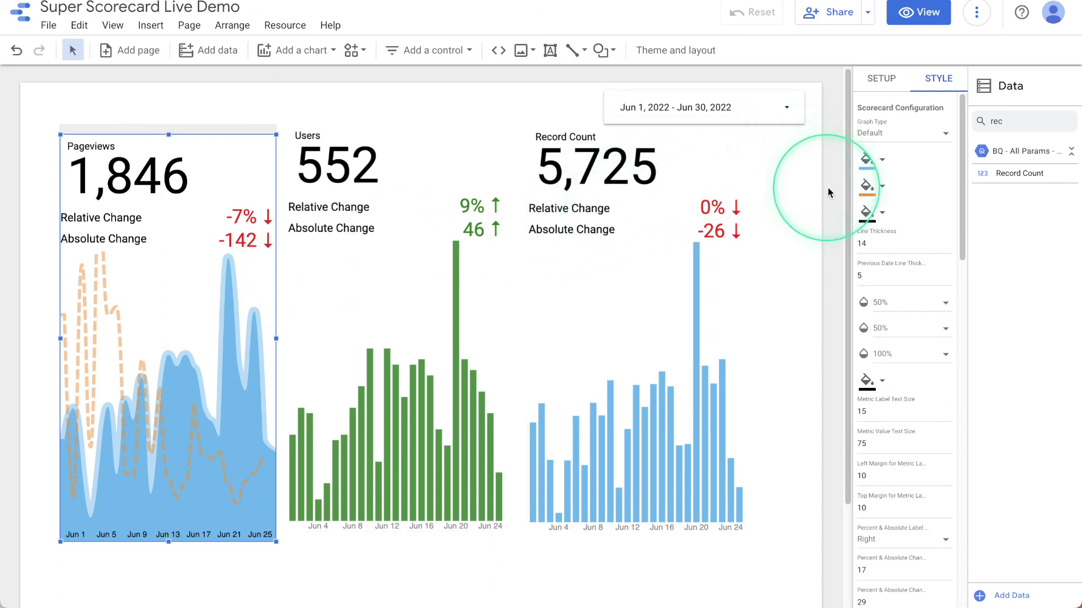
click(876, 136)
click(890, 201)
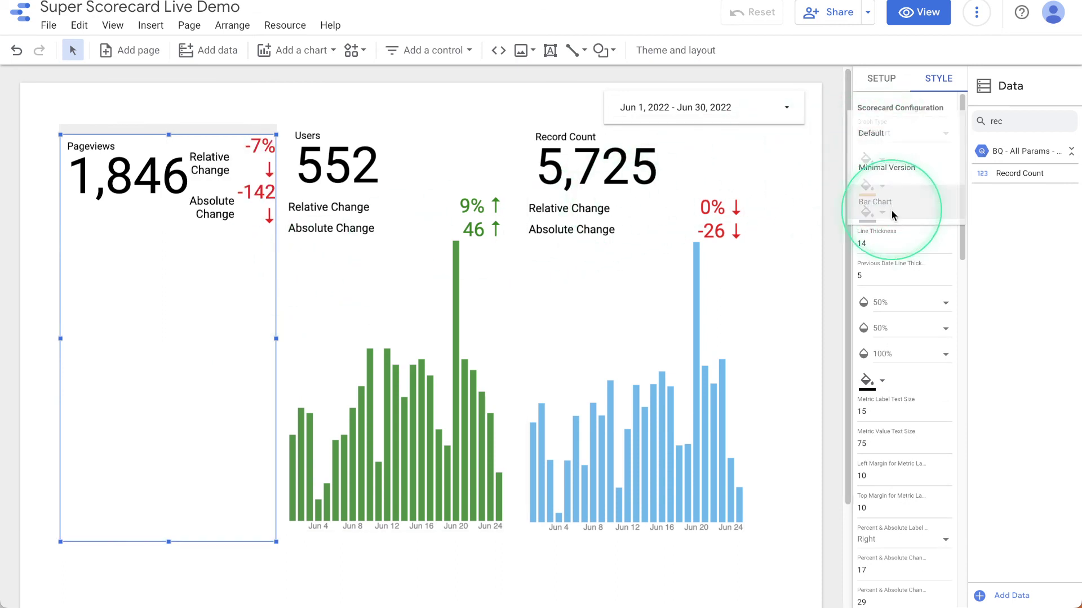
click(870, 213)
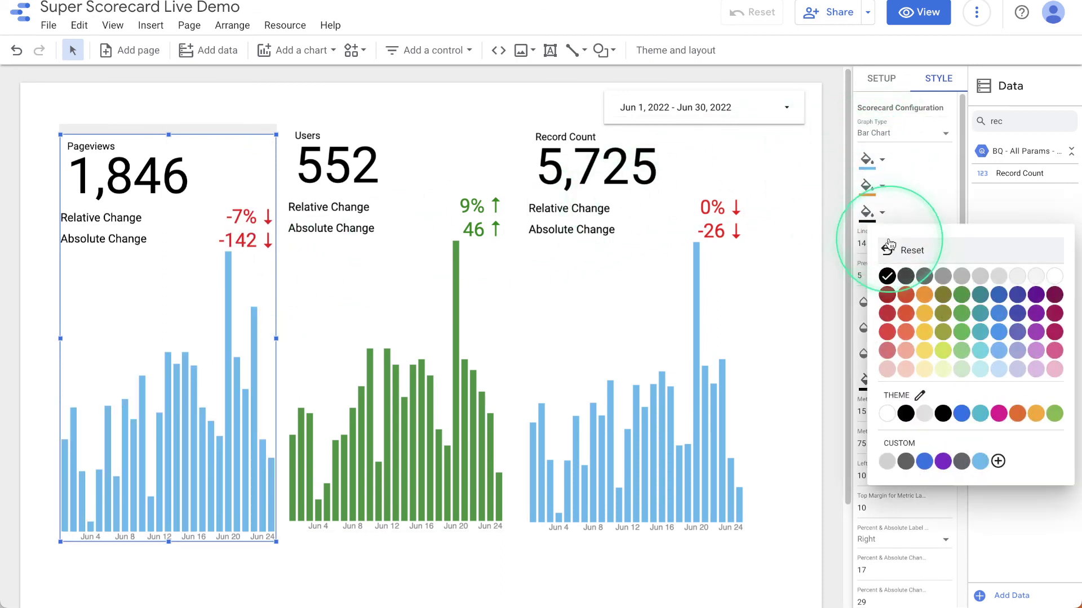
click(1037, 295)
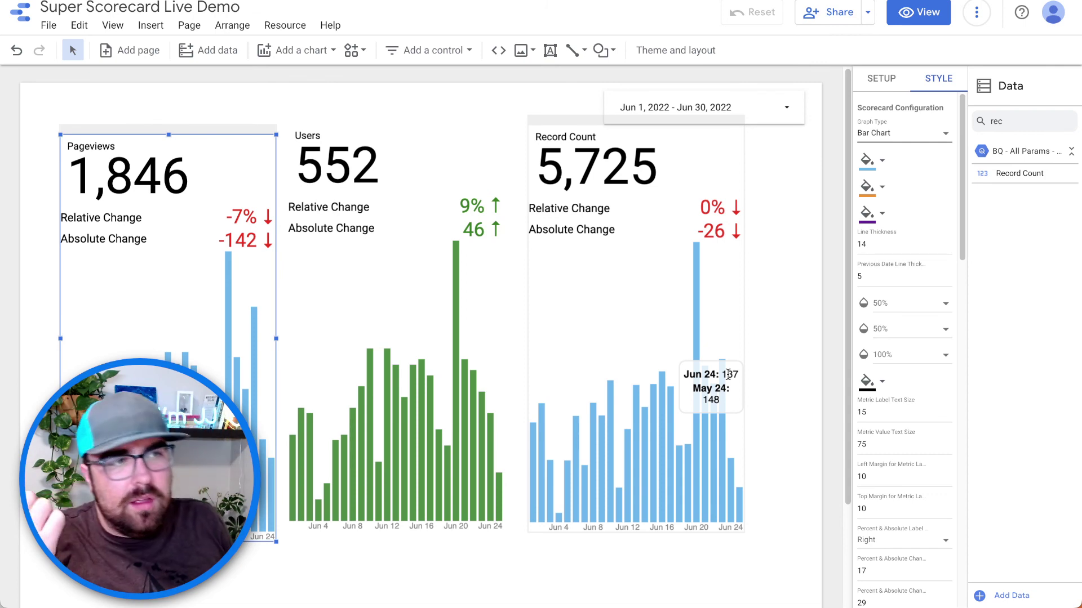
- Preview the finished three-scorecard report in view mode
click(918, 12)
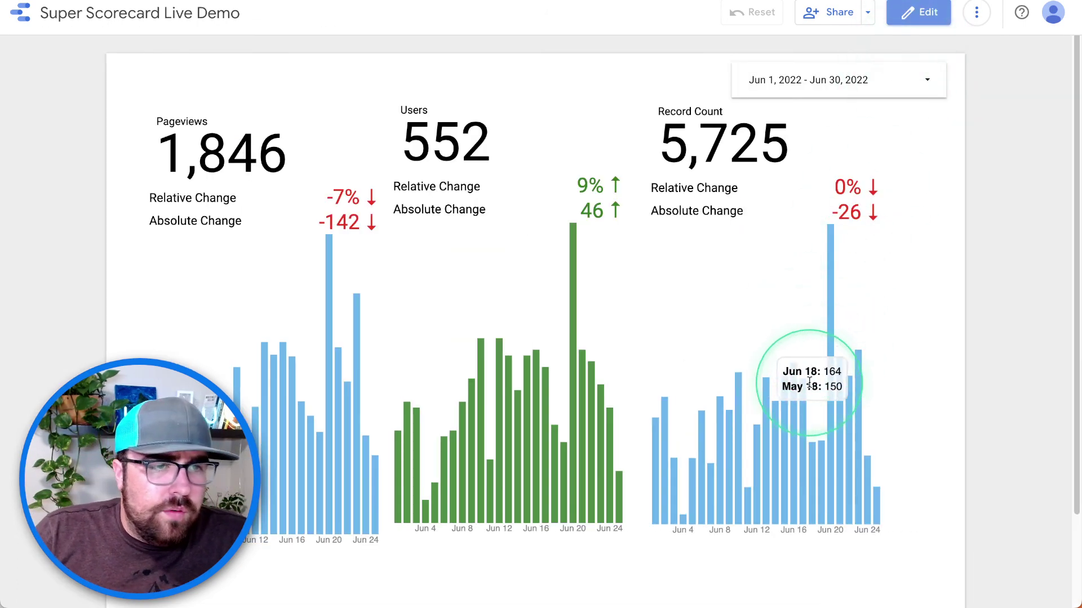